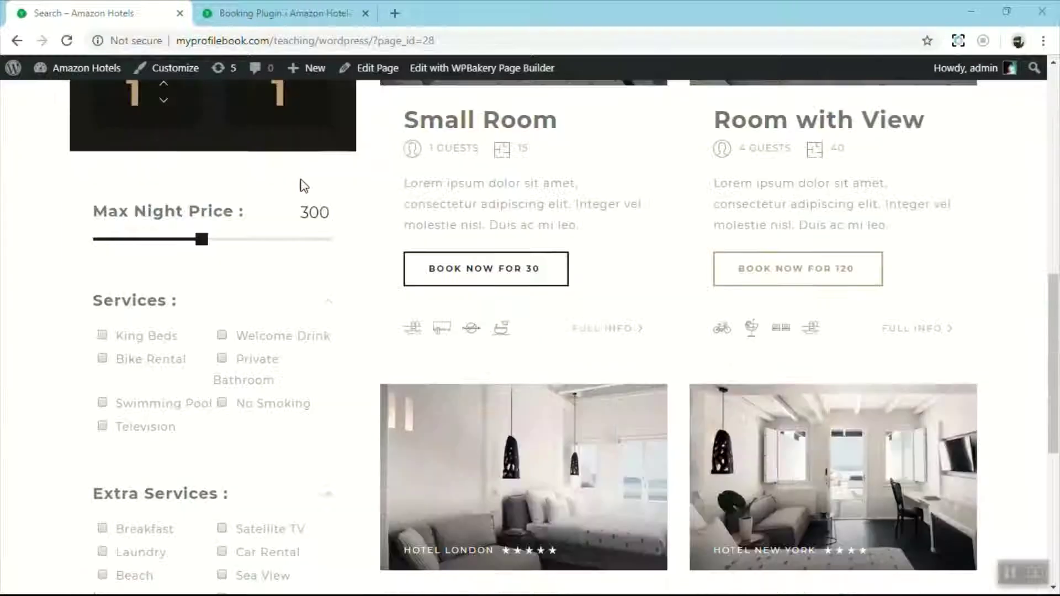
Step: Examine the hotel Search page, including its booking filters, price slider, services and room listings
scroll(300, 179, "up", 10)
scroll(300, 180, "down", 4)
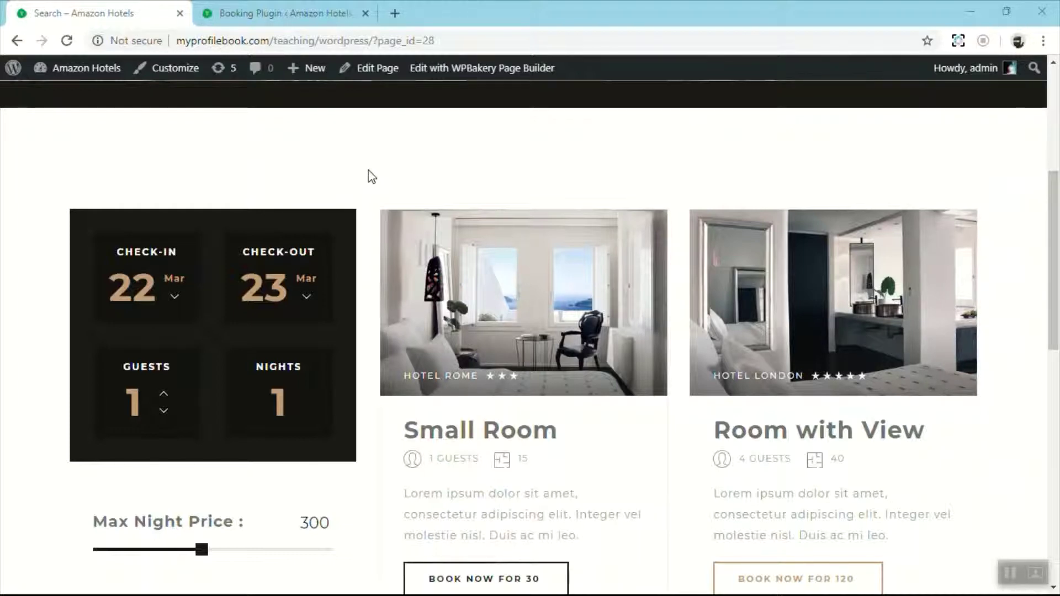
scroll(370, 176, "down", 3)
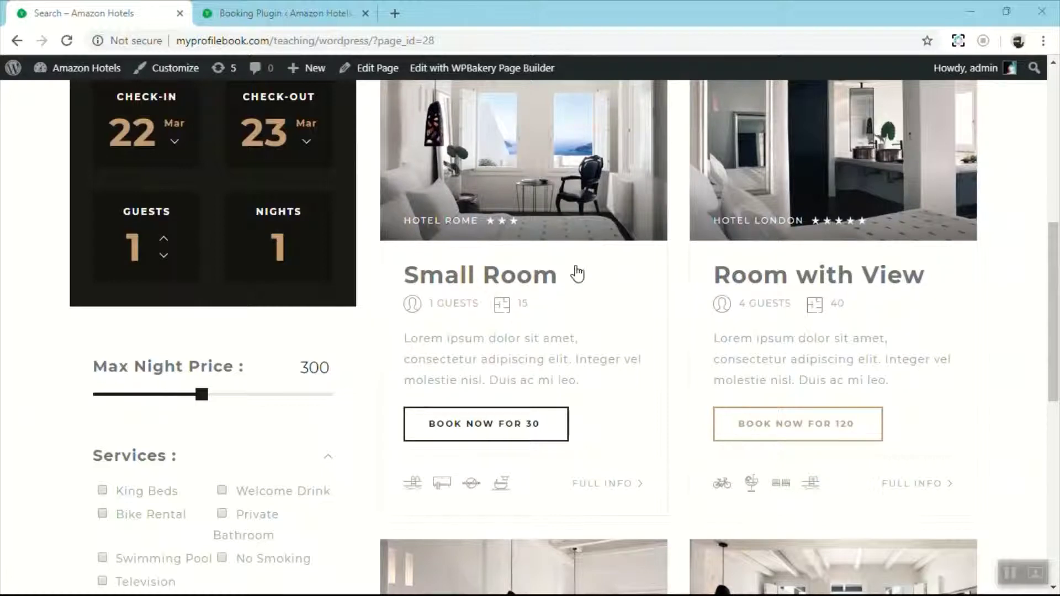
scroll(577, 274, "down", 4)
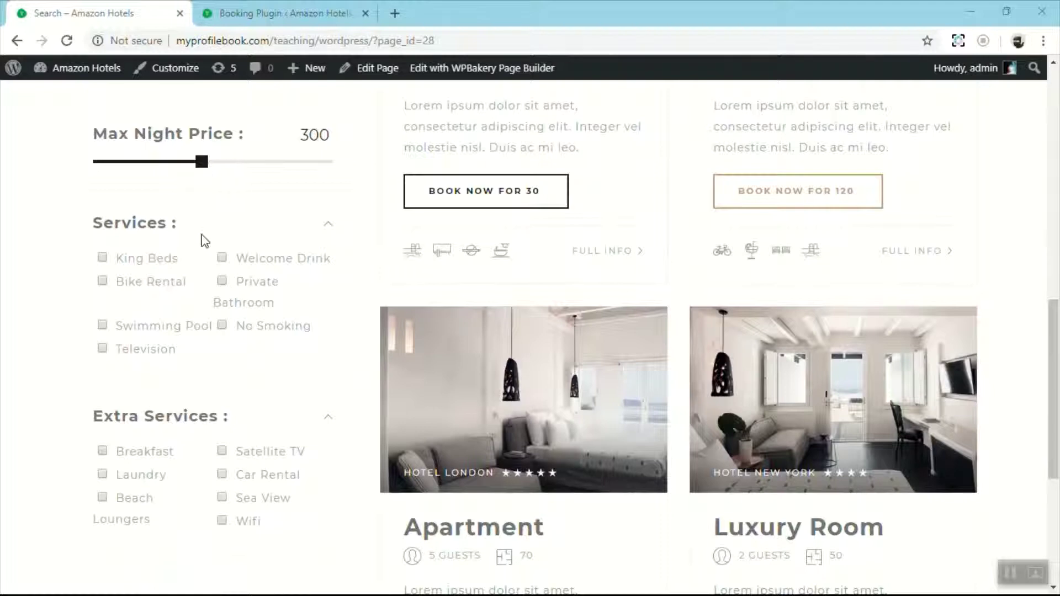
scroll(215, 421, "up", 6)
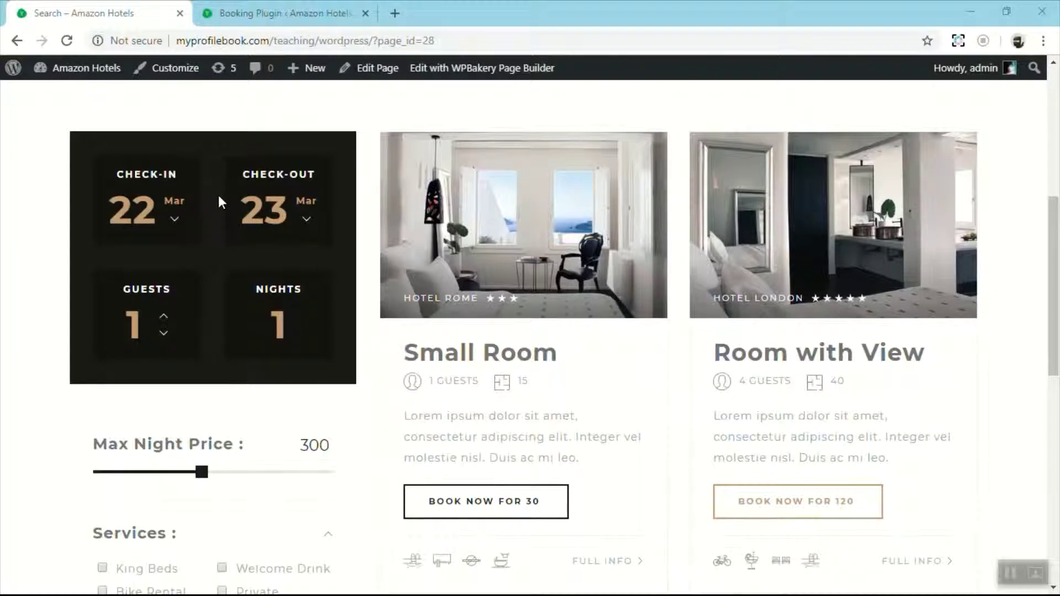
scroll(214, 195, "up", 4)
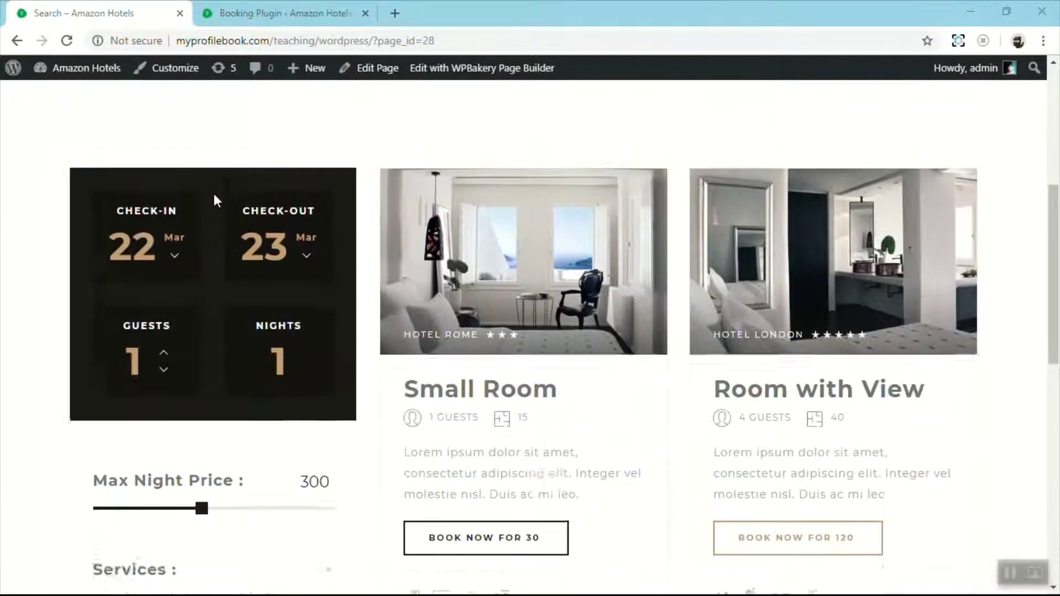
scroll(214, 194, "down", 3)
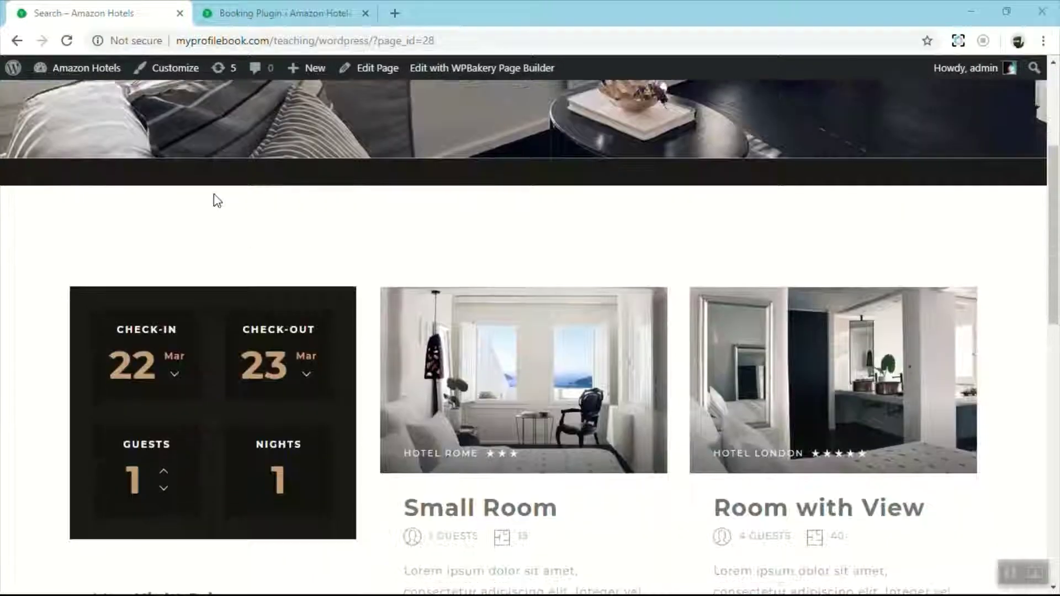
scroll(214, 194, "up", 1)
scroll(214, 193, "up", 4)
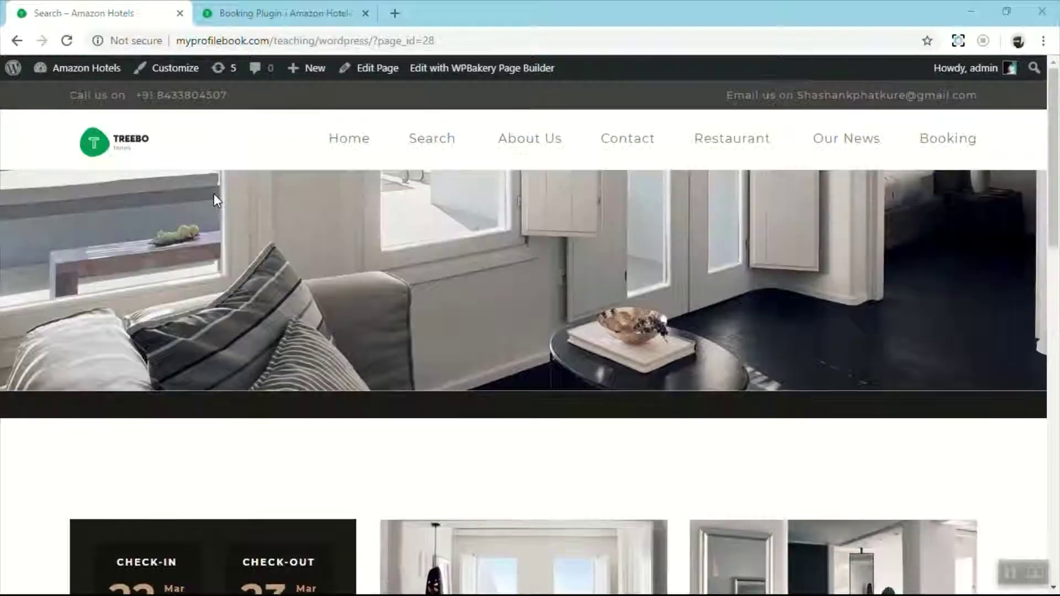
scroll(214, 193, "down", 5)
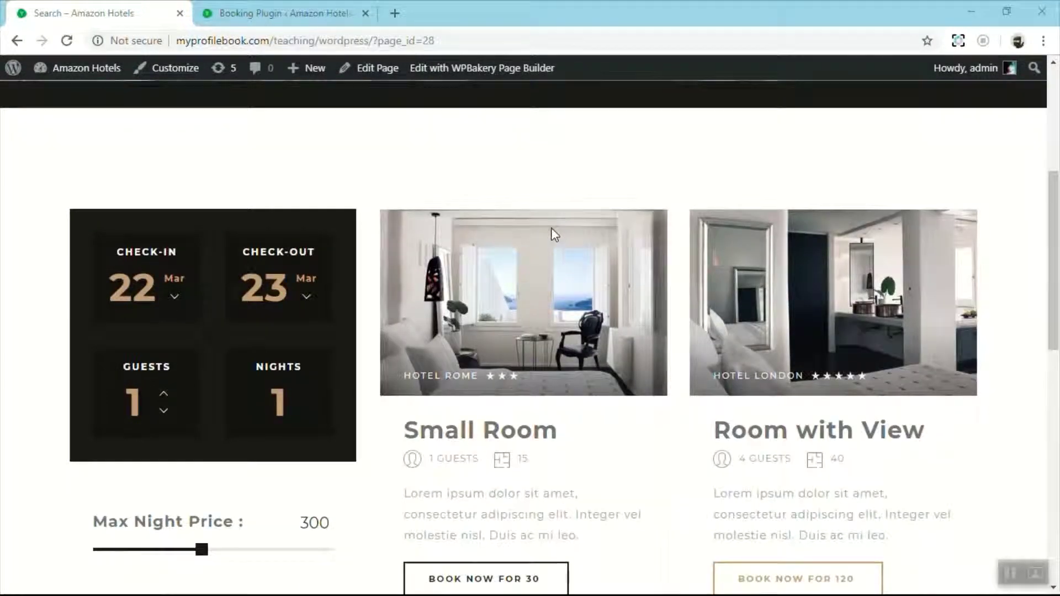
scroll(530, 232, "down", 3)
Step: Open the Small Room listing and examine its description, room services, hotel surroundings, similar rooms and booking box
left_click(502, 274)
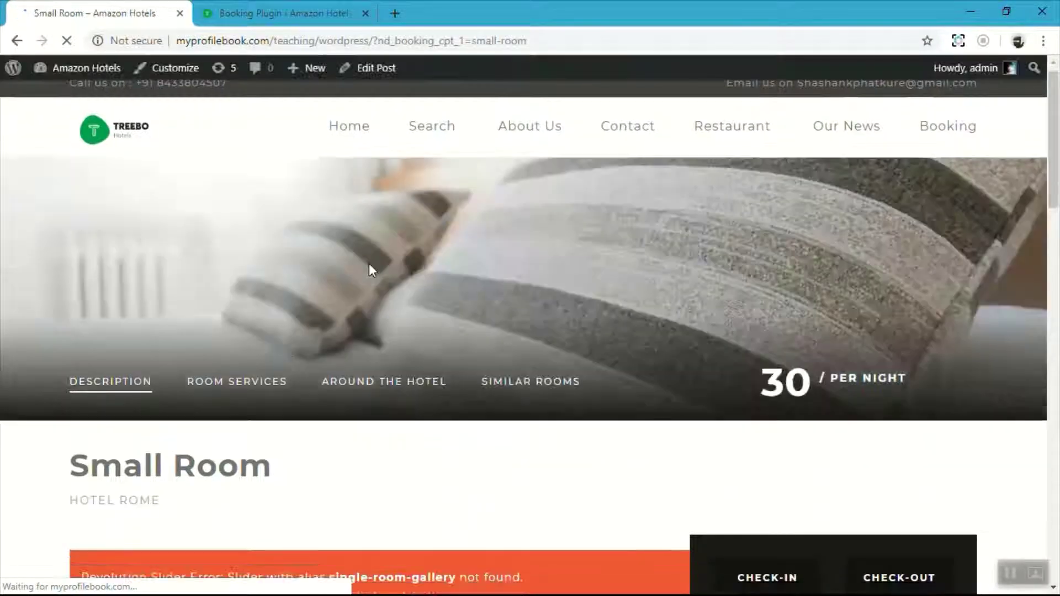
scroll(369, 271, "down", 3)
scroll(369, 270, "up", 1)
scroll(370, 270, "up", 2)
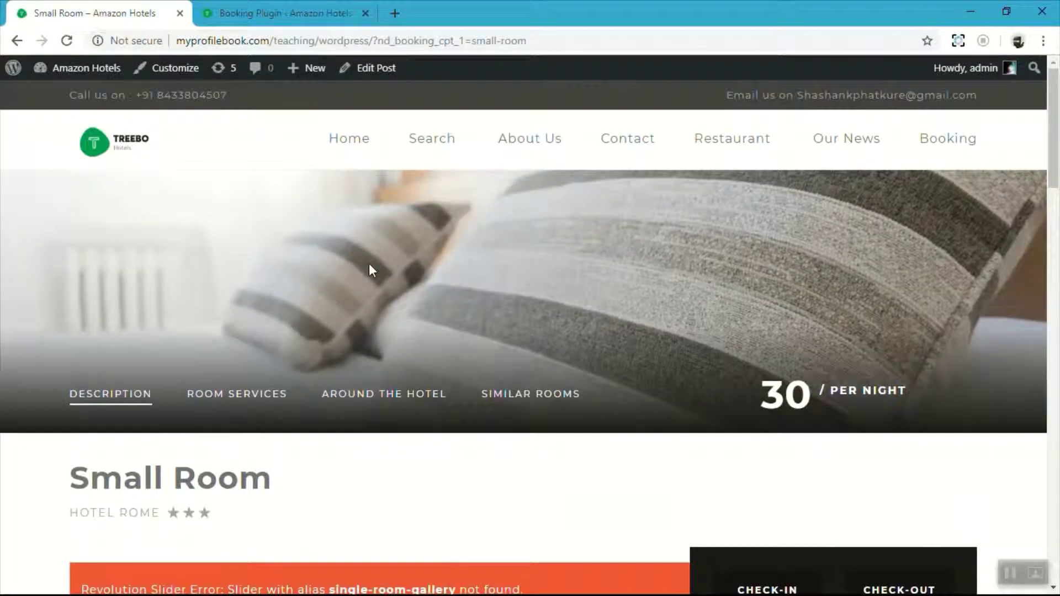
scroll(369, 263, "down", 1)
scroll(201, 258, "down", 1)
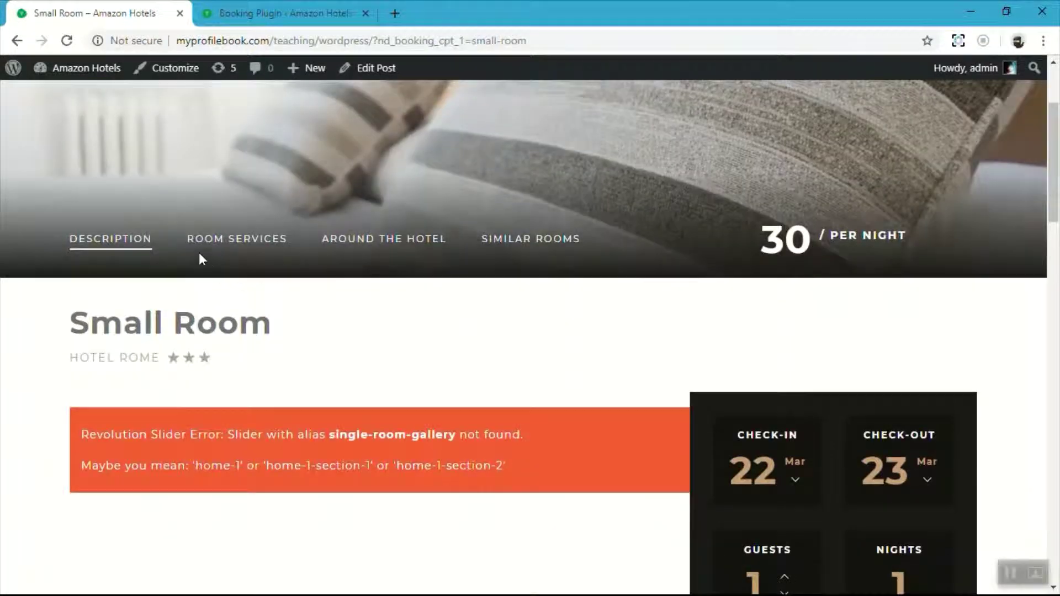
left_click(123, 247)
scroll(211, 254, "up", 10)
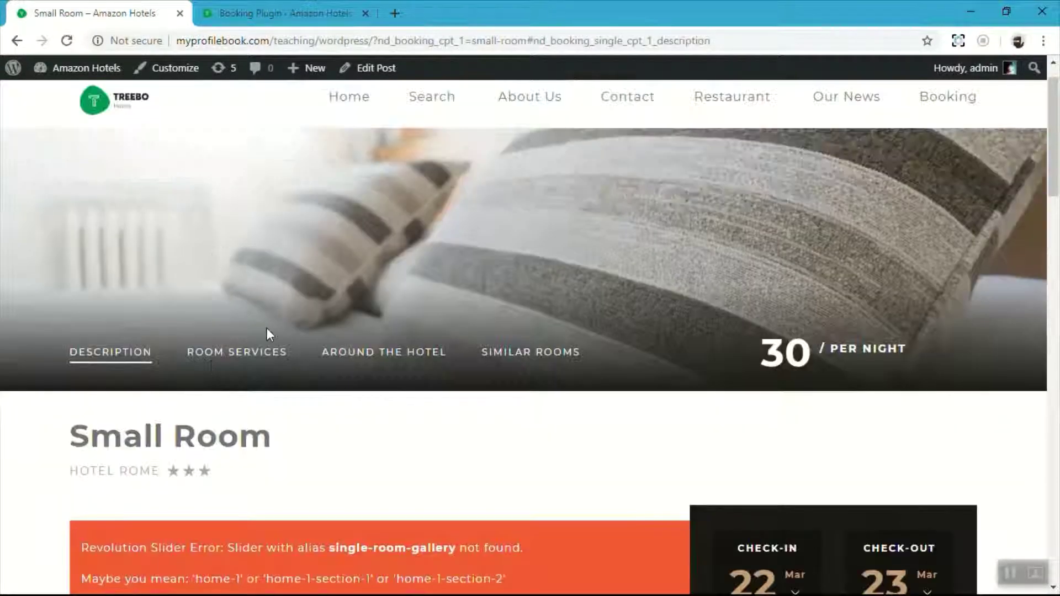
left_click(260, 348)
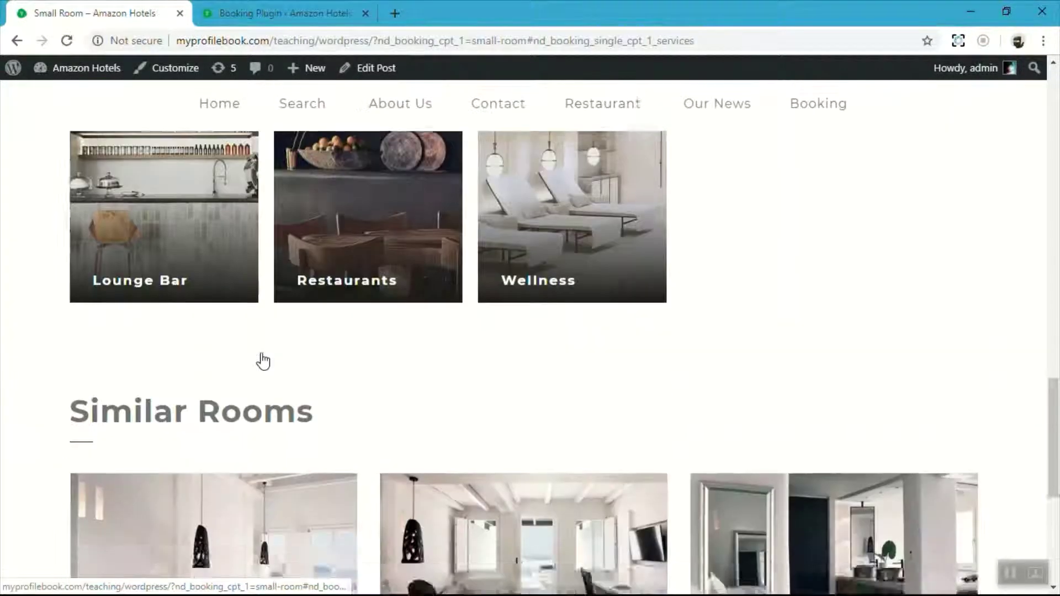
scroll(156, 282, "down", 10)
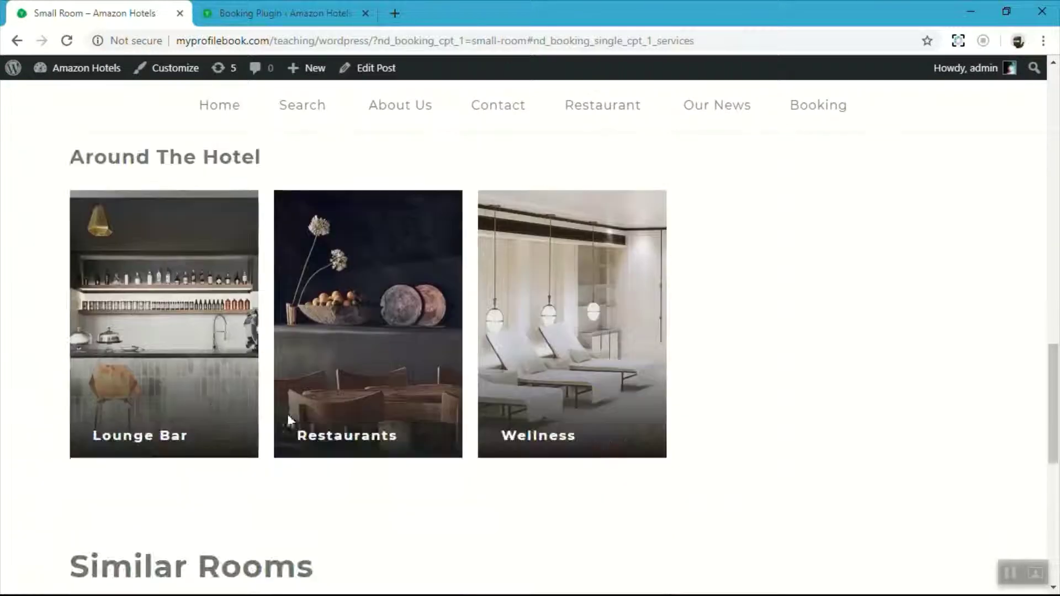
scroll(599, 330, "down", 2)
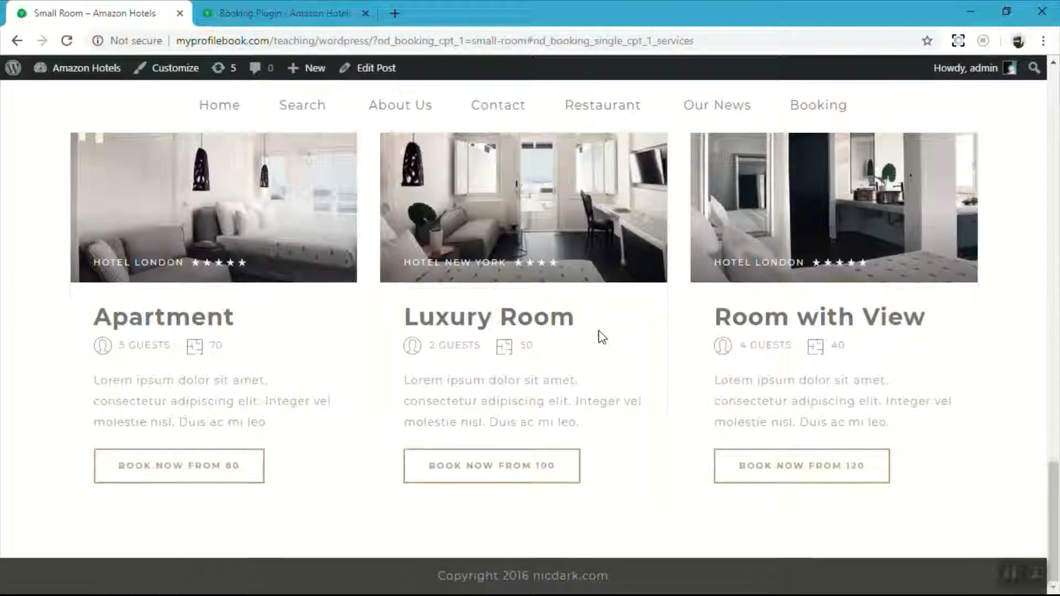
scroll(599, 330, "up", 15)
scroll(598, 330, "down", 2)
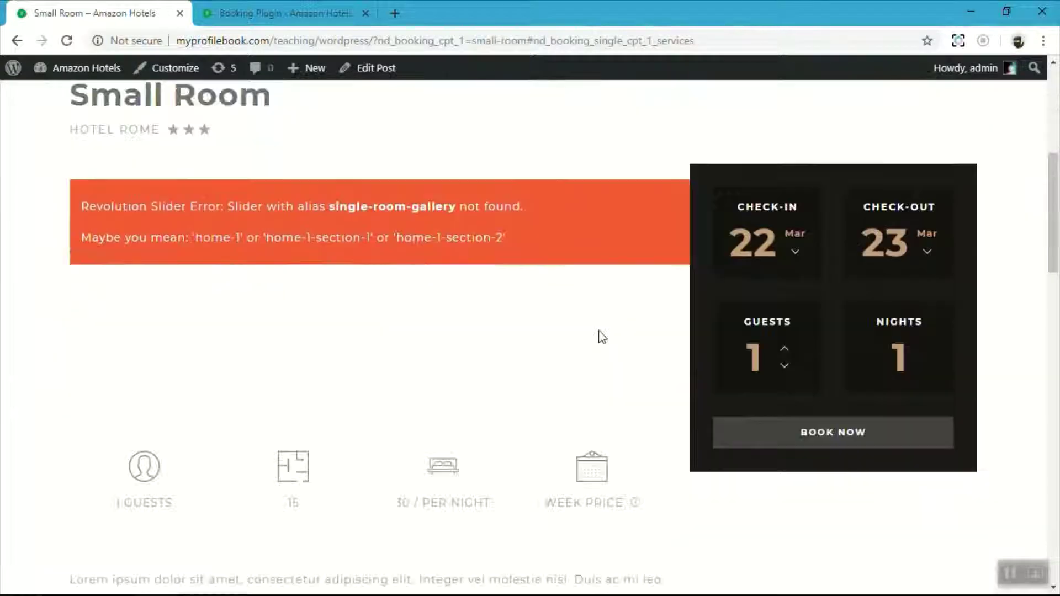
Step: Start booking the Small Room for 1 guest and 1 night, and examine the page this leads to
left_click(819, 435)
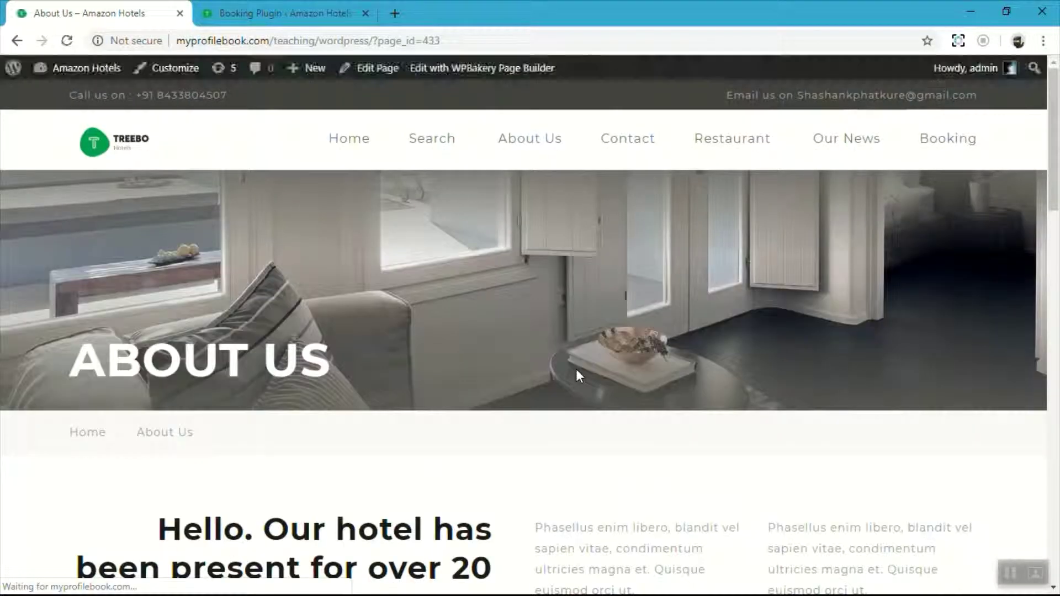
scroll(574, 366, "down", 8)
scroll(574, 366, "down", 6)
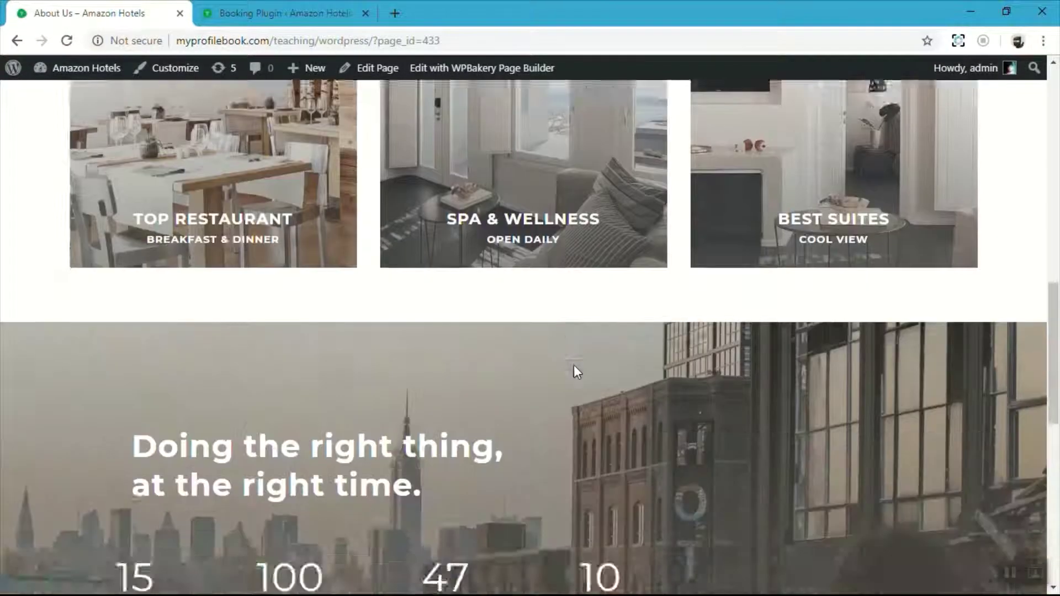
scroll(574, 365, "up", 15)
scroll(574, 366, "down", 2)
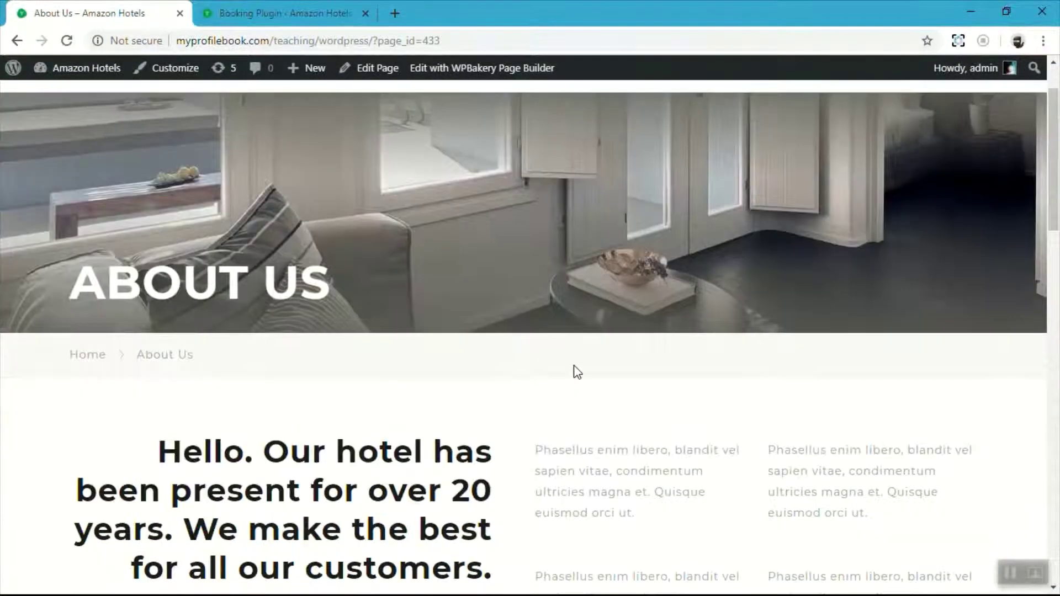
scroll(575, 370, "down", 8)
scroll(576, 371, "up", 6)
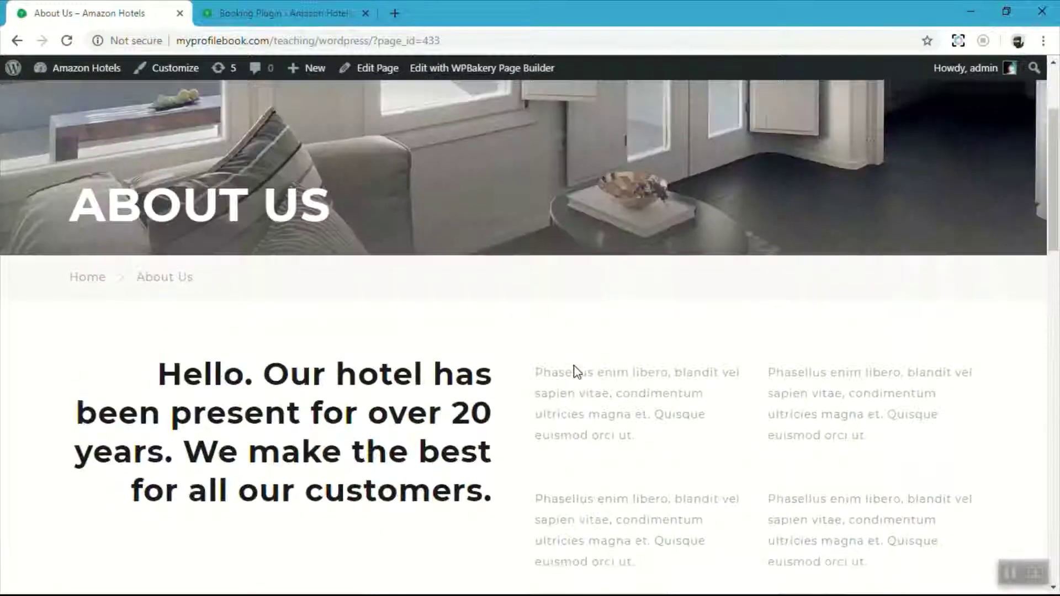
scroll(576, 371, "up", 3)
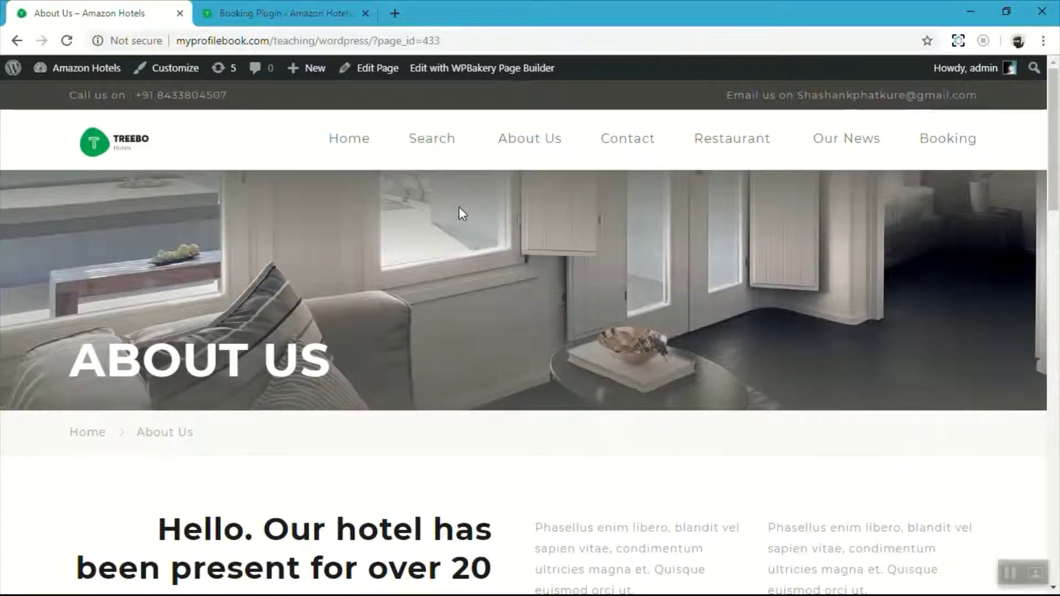
Step: Return the hotel site to its Search page and look through the ND Booking plugin settings in WordPress
left_click(442, 145)
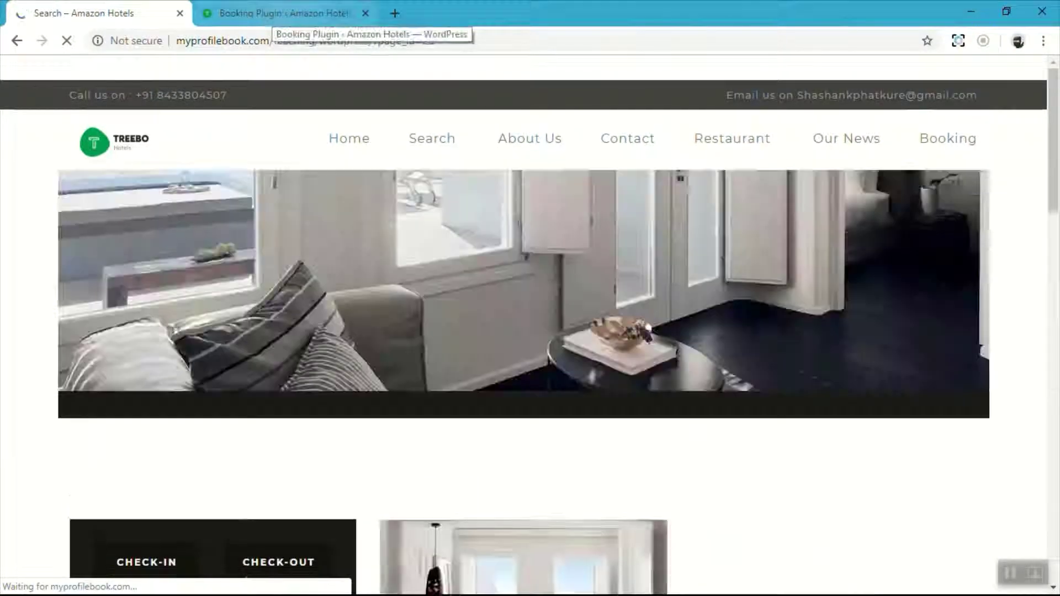
left_click(272, 12)
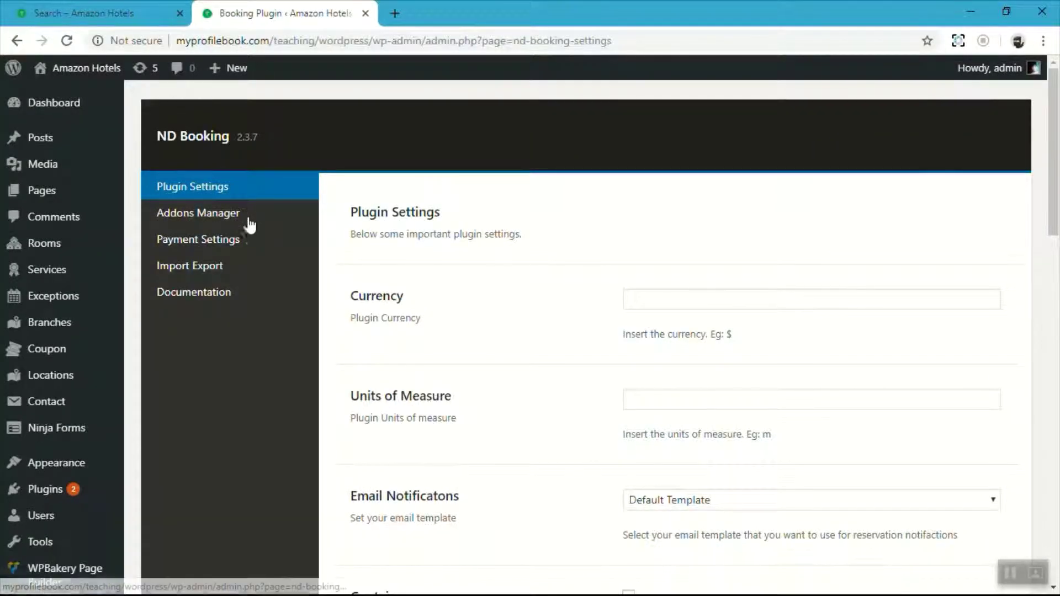
scroll(227, 422, "down", 10)
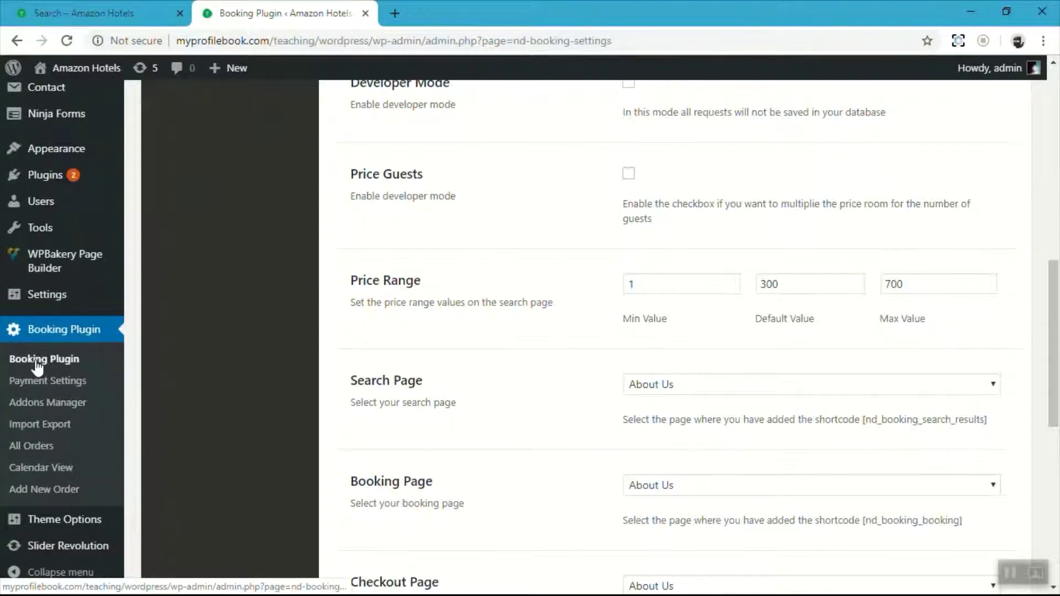
scroll(279, 359, "up", 10)
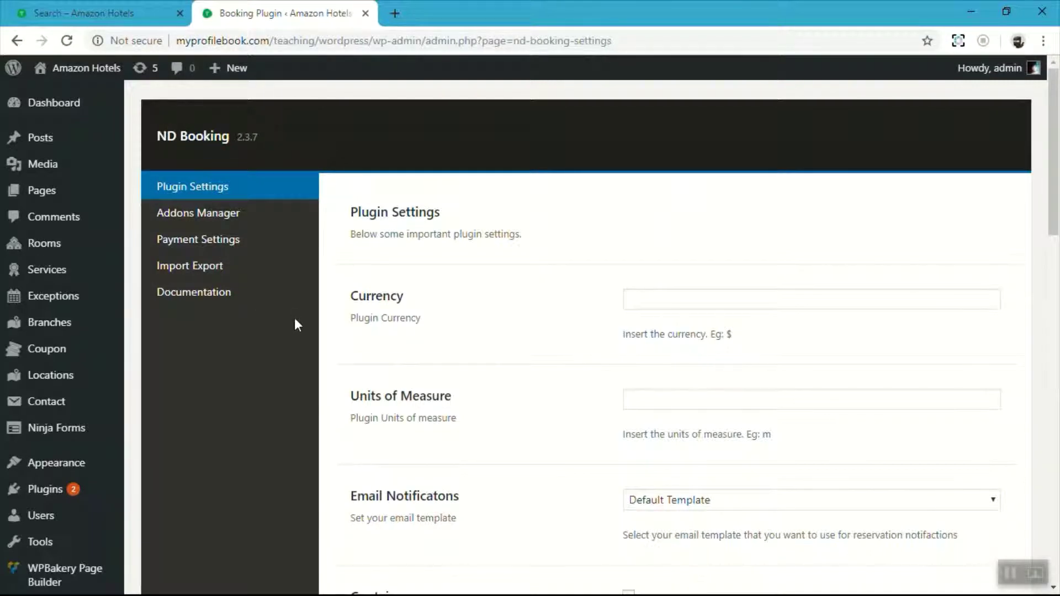
Step: Check how the room prices are displayed in the booking offers on the hotel's Search page
left_click(105, 13)
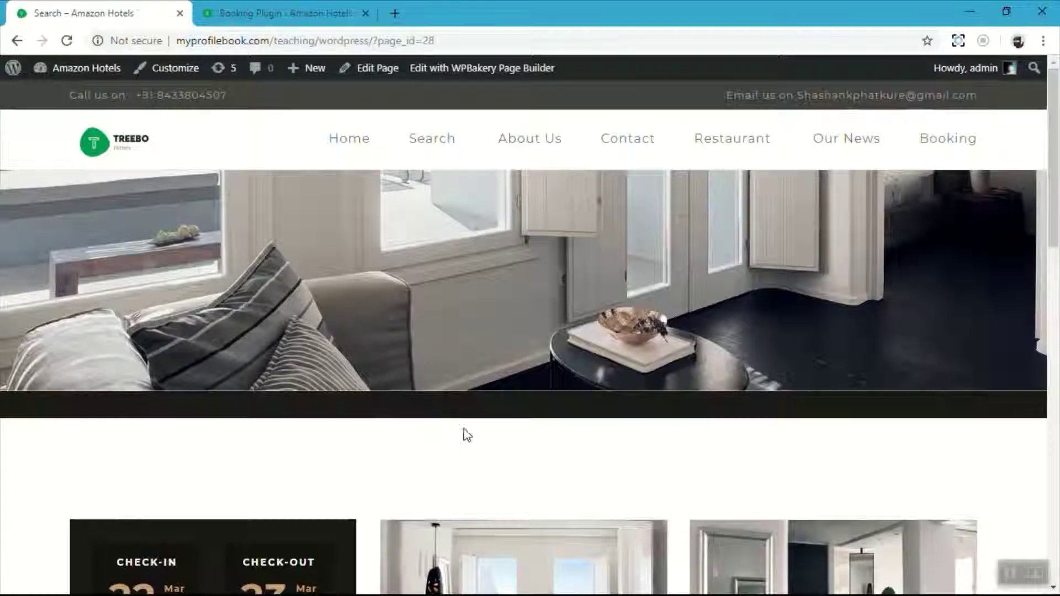
scroll(465, 432, "down", 5)
scroll(465, 430, "down", 4)
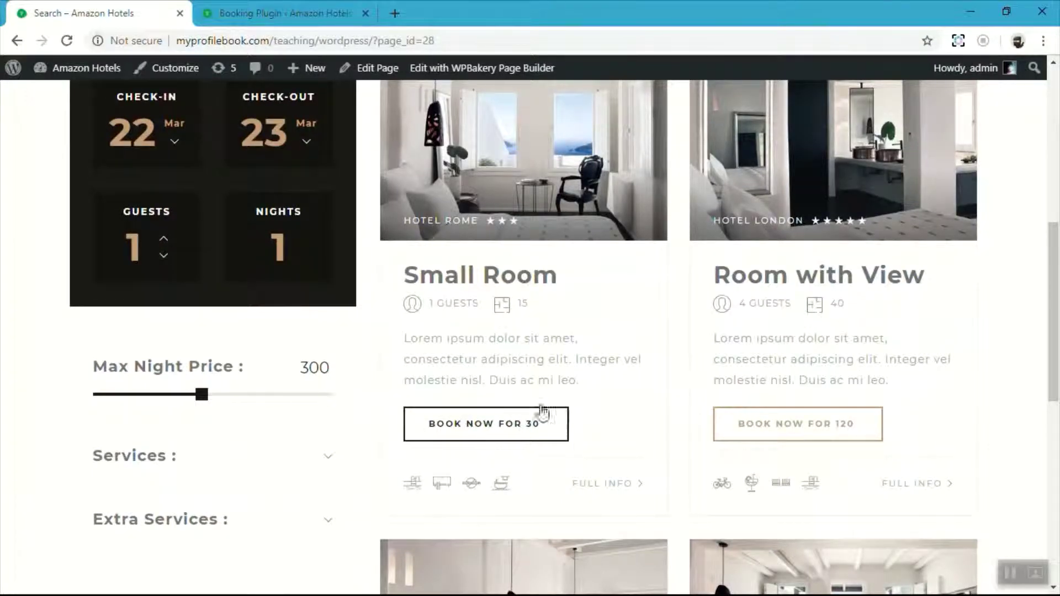
Step: Set the plugin currency to $ in the ND Booking plugin settings
key("ctrl+Tab")
left_click(714, 303)
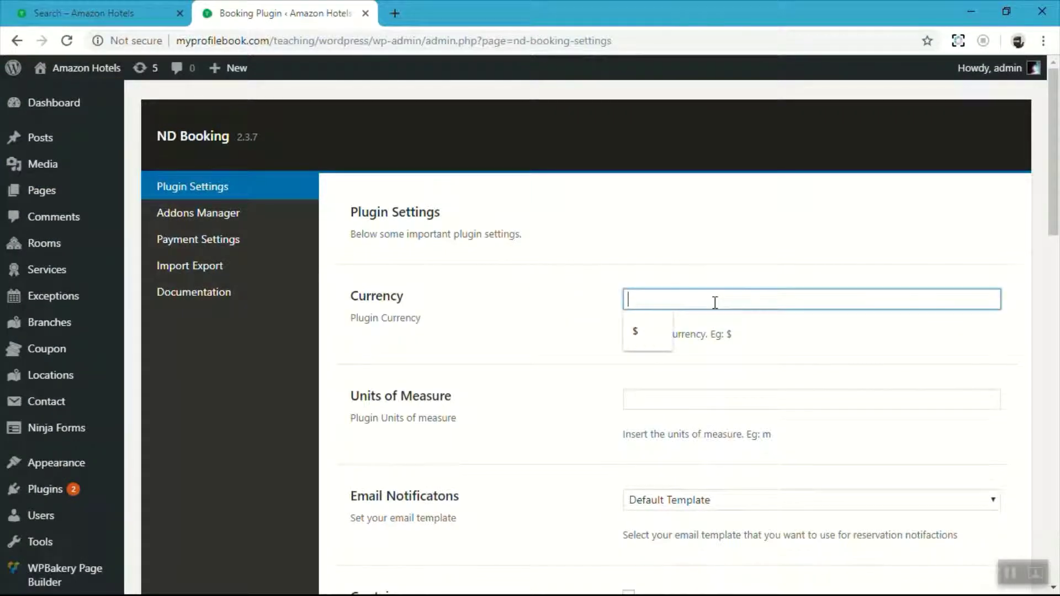
left_click(636, 330)
left_click(559, 320)
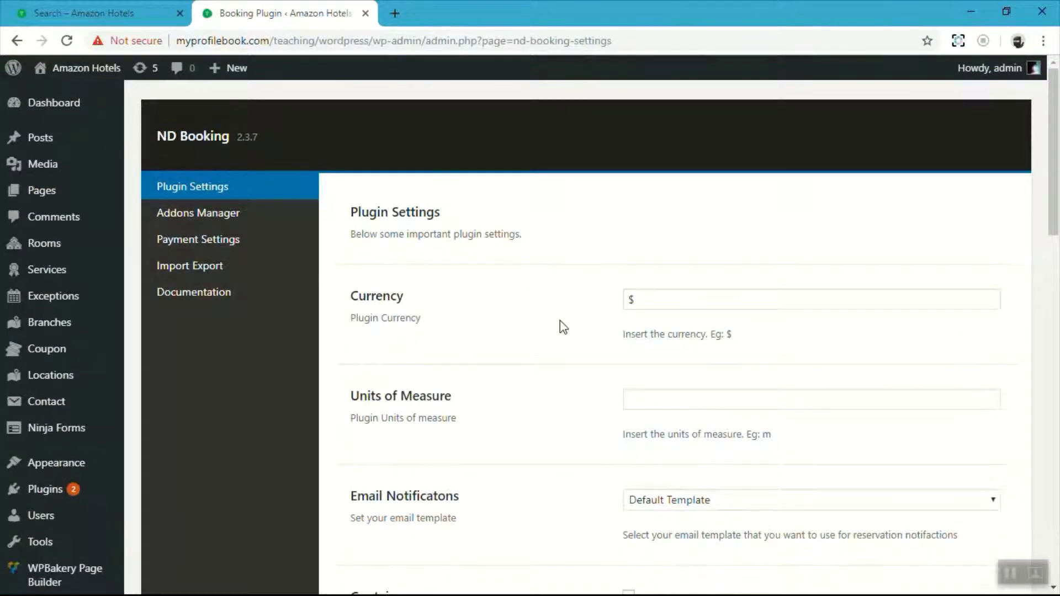
double_click(681, 298)
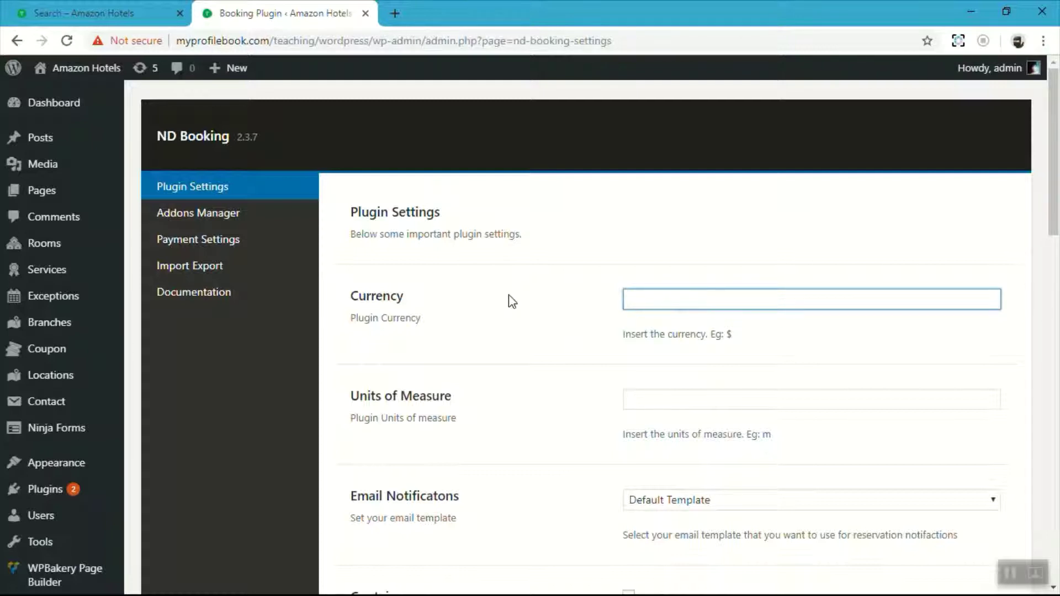
left_click(512, 301)
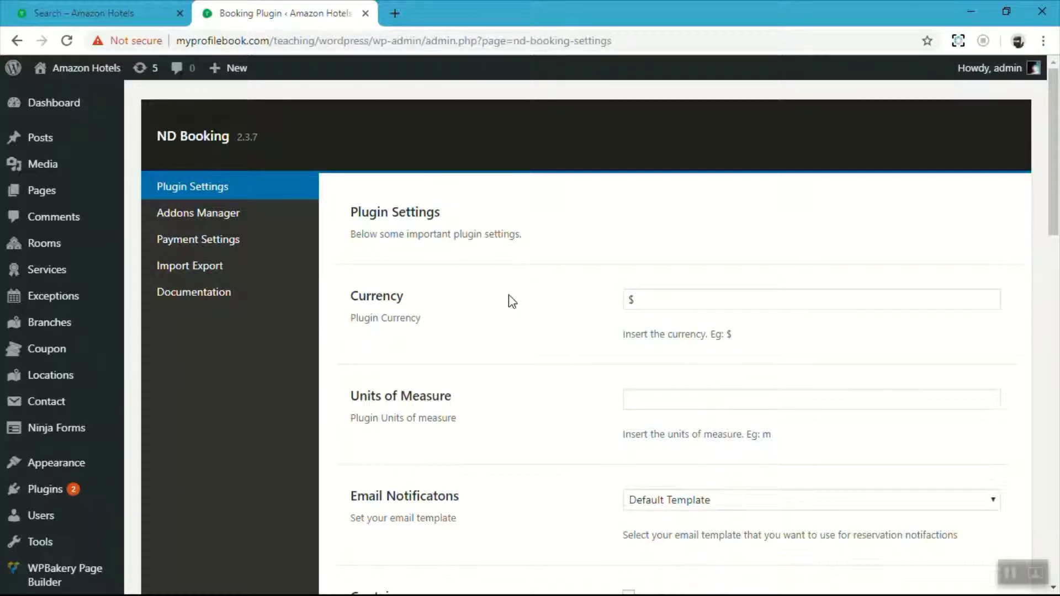
Step: Set the email template for reservation notifications to Template 1
scroll(516, 315, "down", 4)
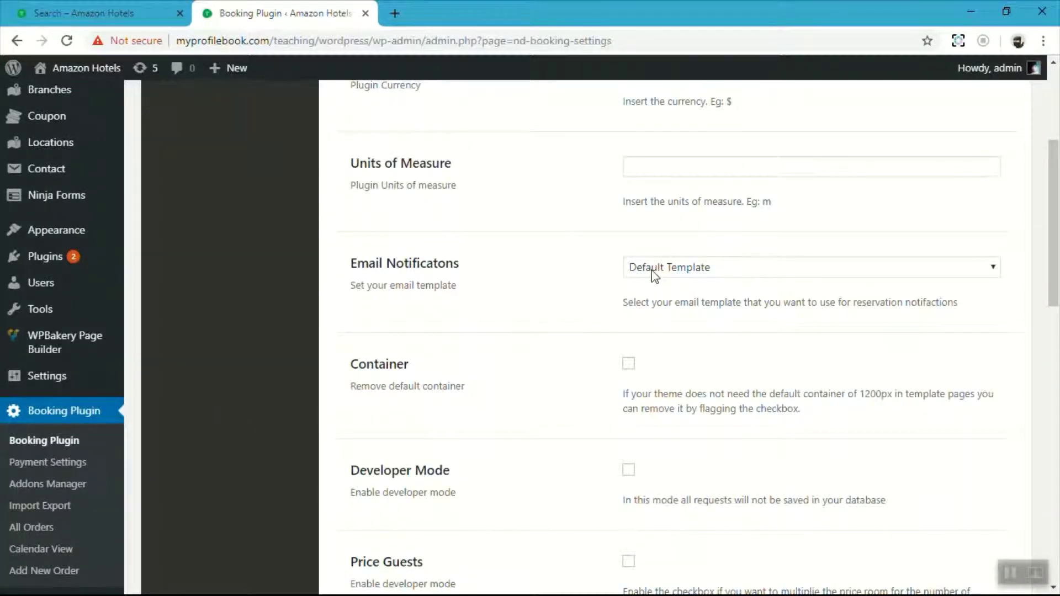
left_click(653, 272)
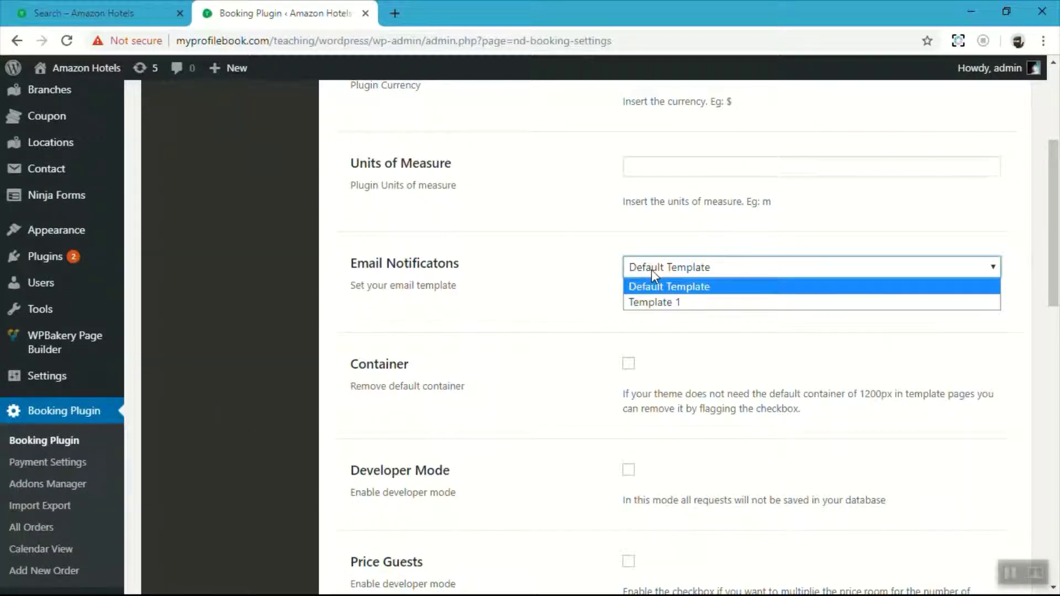
left_click(655, 307)
scroll(568, 308, "down", 4)
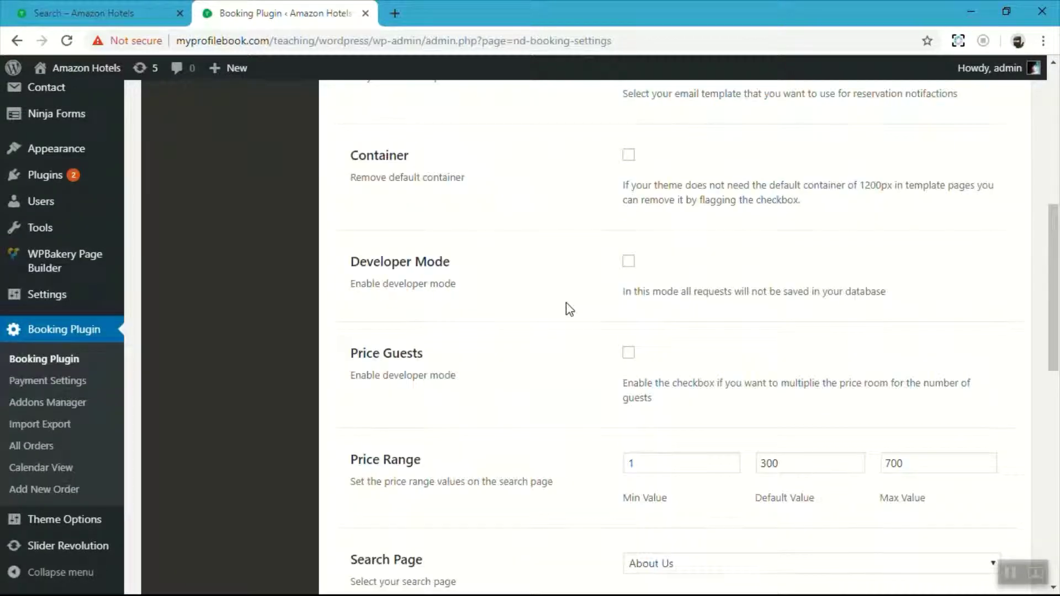
scroll(568, 308, "down", 7)
scroll(564, 265, "up", 1)
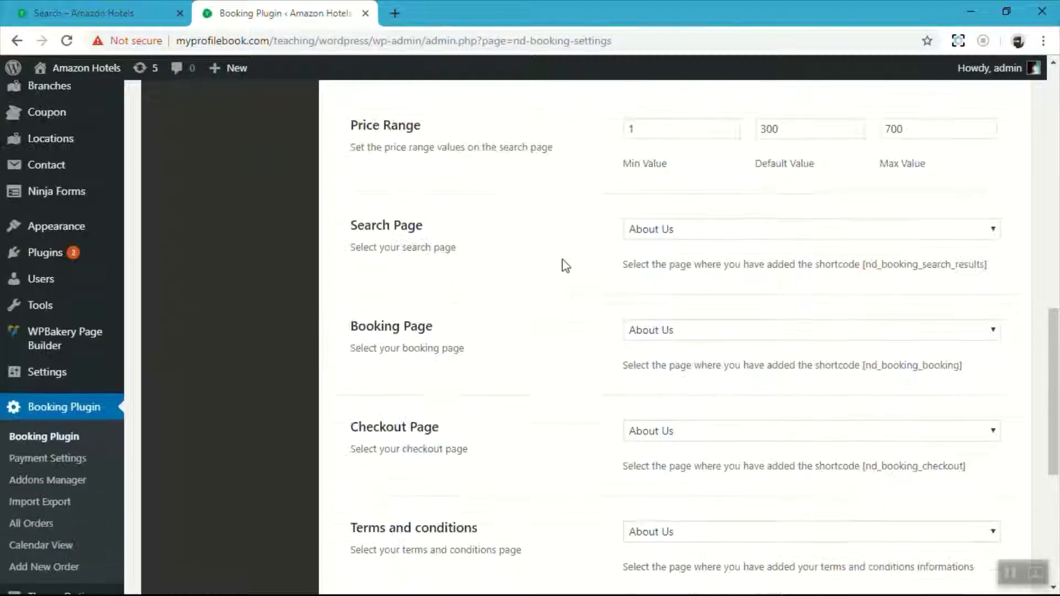
Step: Test the Max Night Price filter on the hotel's Search page by raising it to 700, and return to the plugin settings
scroll(564, 265, "up", 3)
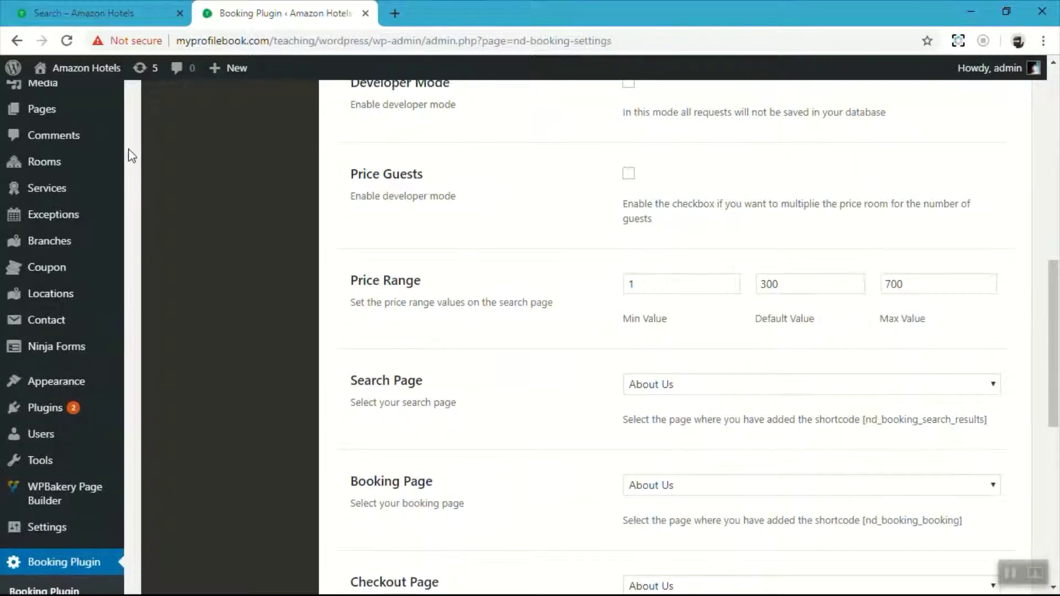
left_click(94, 13)
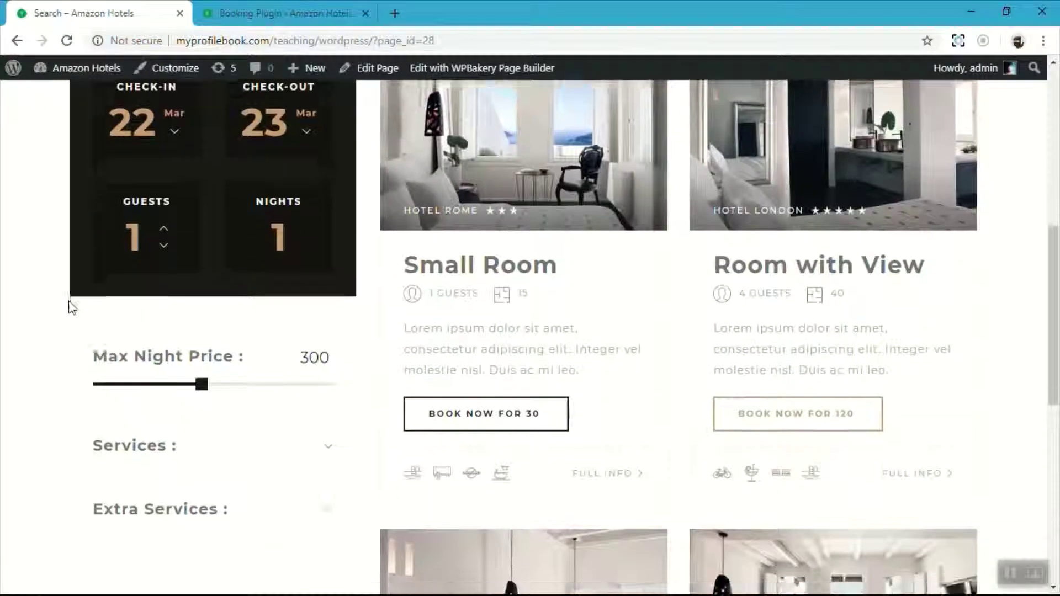
scroll(56, 308, "down", 3)
left_click_drag(202, 239, 363, 252)
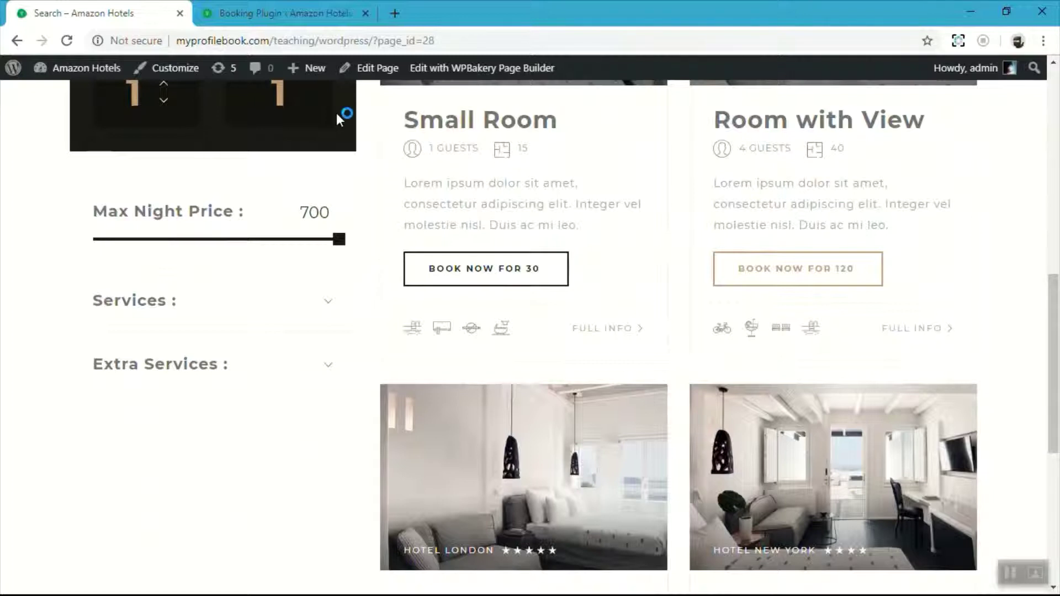
key("ctrl+Tab")
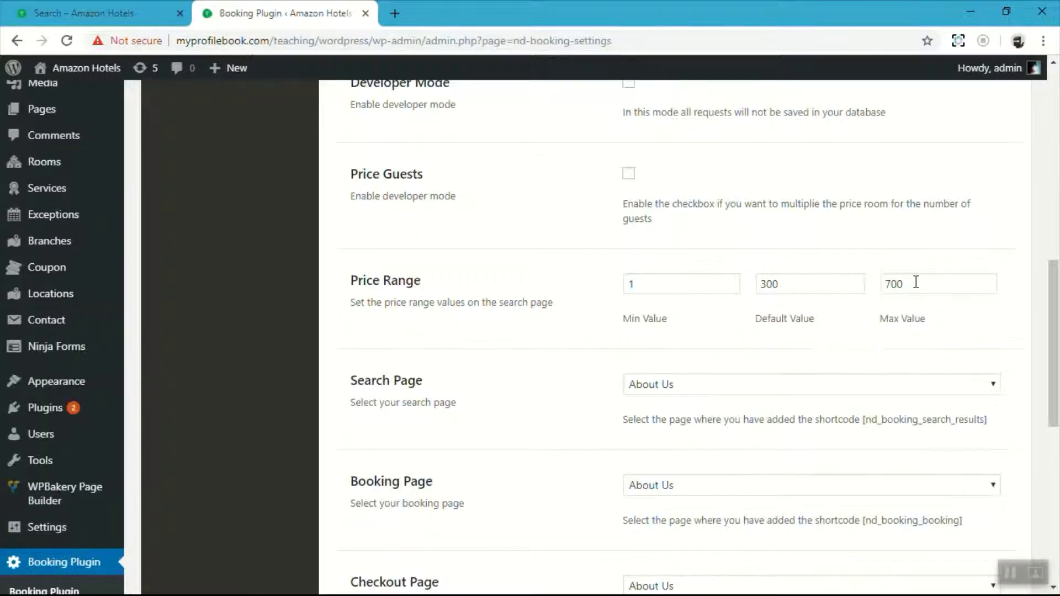
Step: Set the default value of the search page price range to 350
left_click_drag(779, 285, 739, 291)
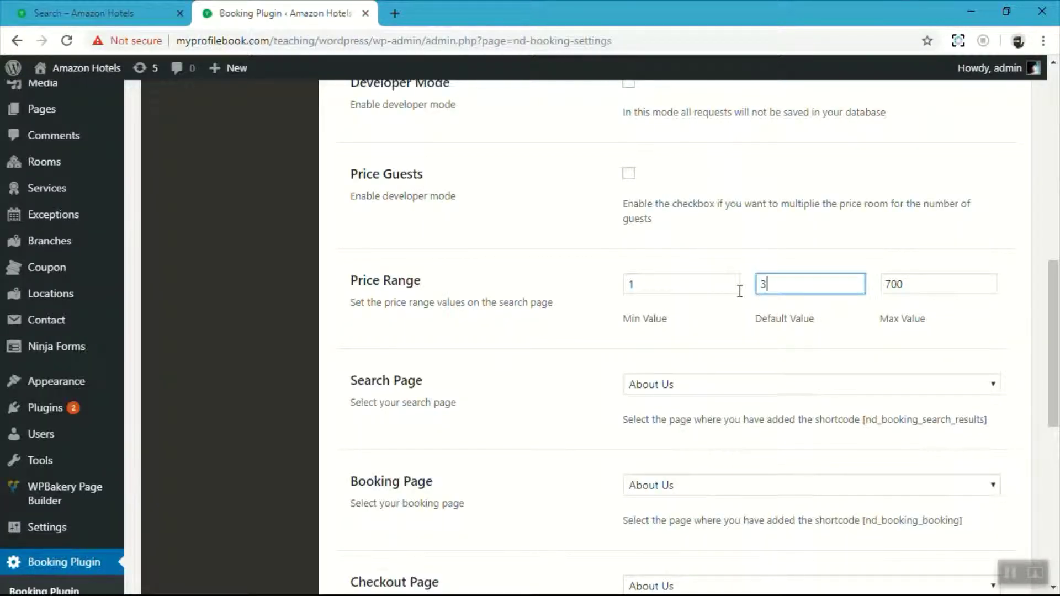
left_click_drag(842, 318, 698, 343)
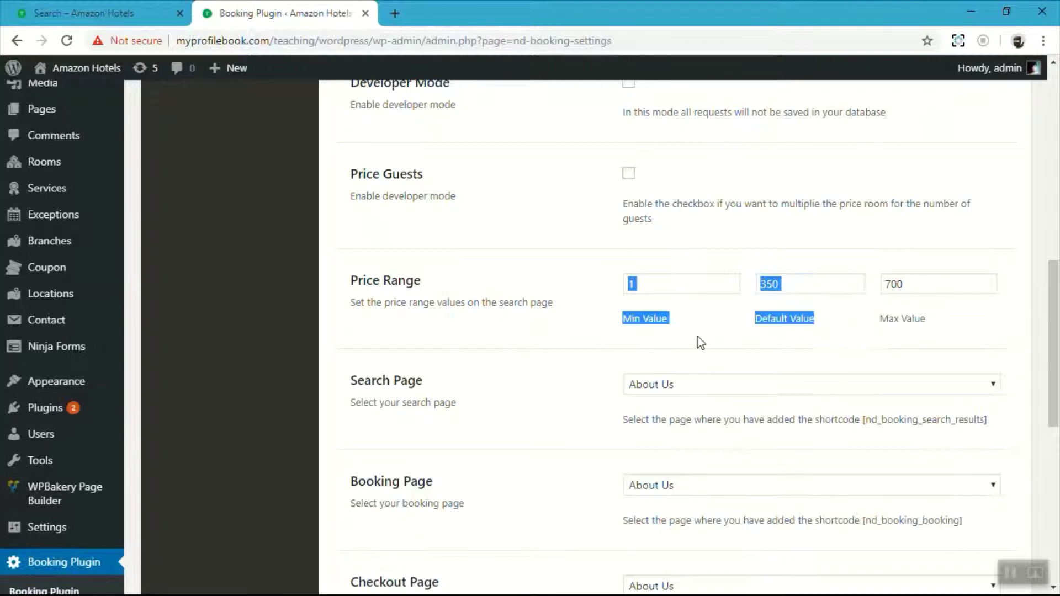
left_click(733, 332)
Step: Try the Max Night Price filter on the Search page at about 346, and return to the plugin settings
key("ctrl+Tab")
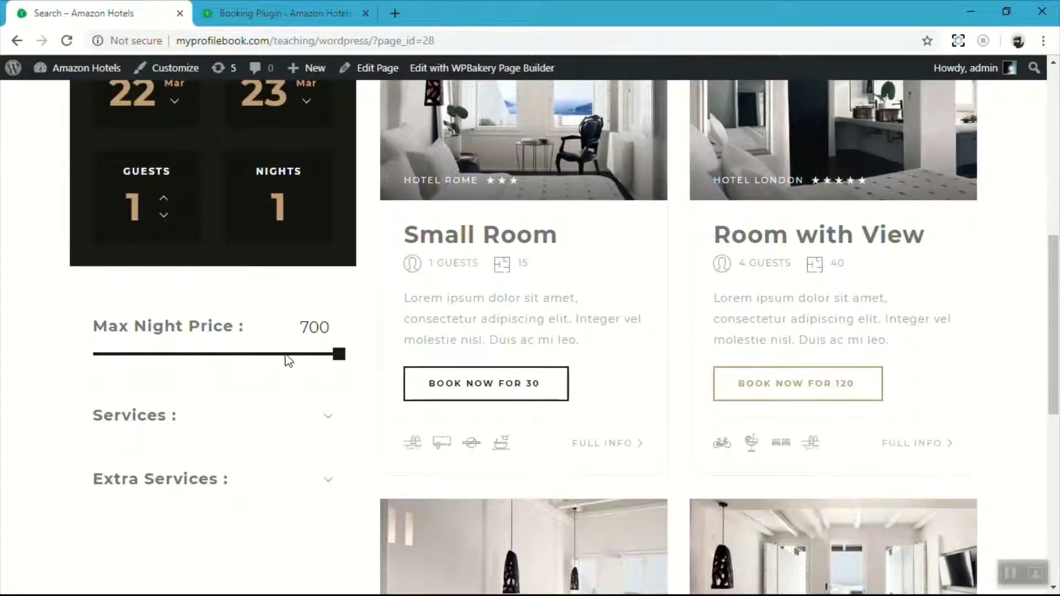
left_click_drag(288, 359, 218, 356)
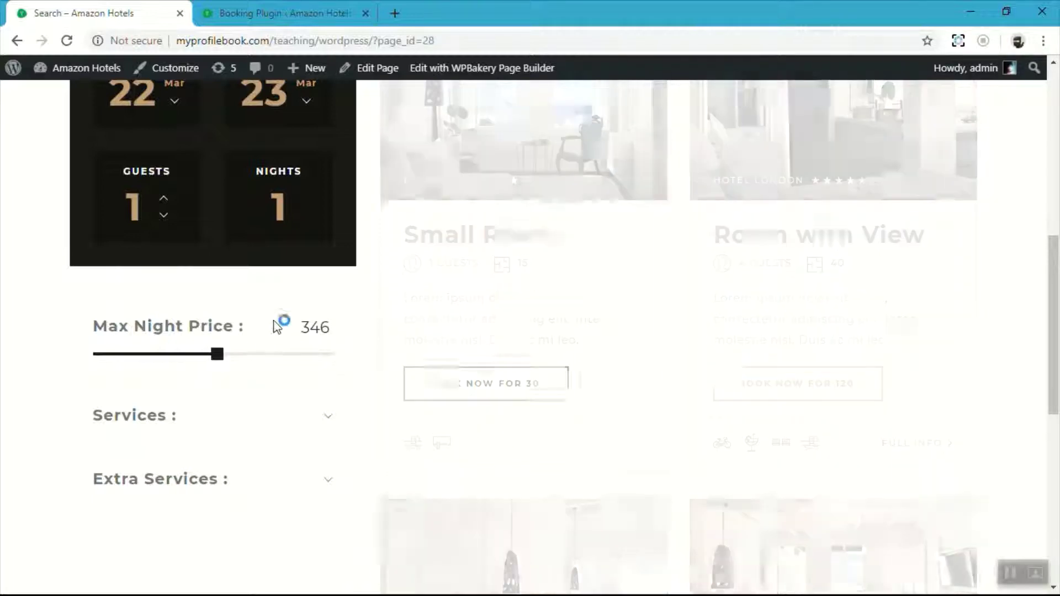
key("ctrl+Tab")
Step: Assign the Search page as the plugin's search page
scroll(432, 363, "down", 2)
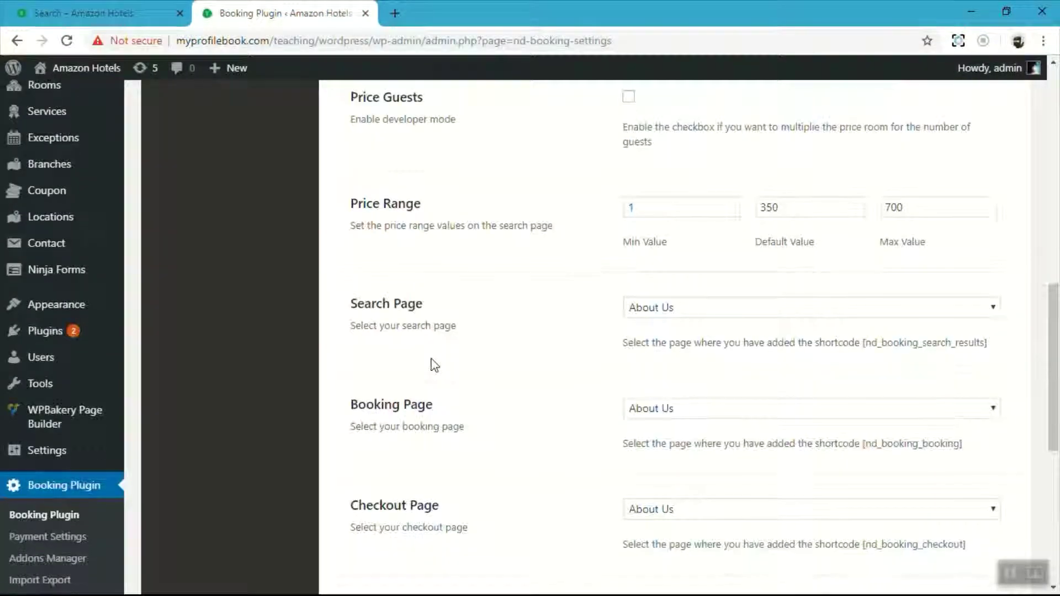
scroll(434, 364, "down", 2)
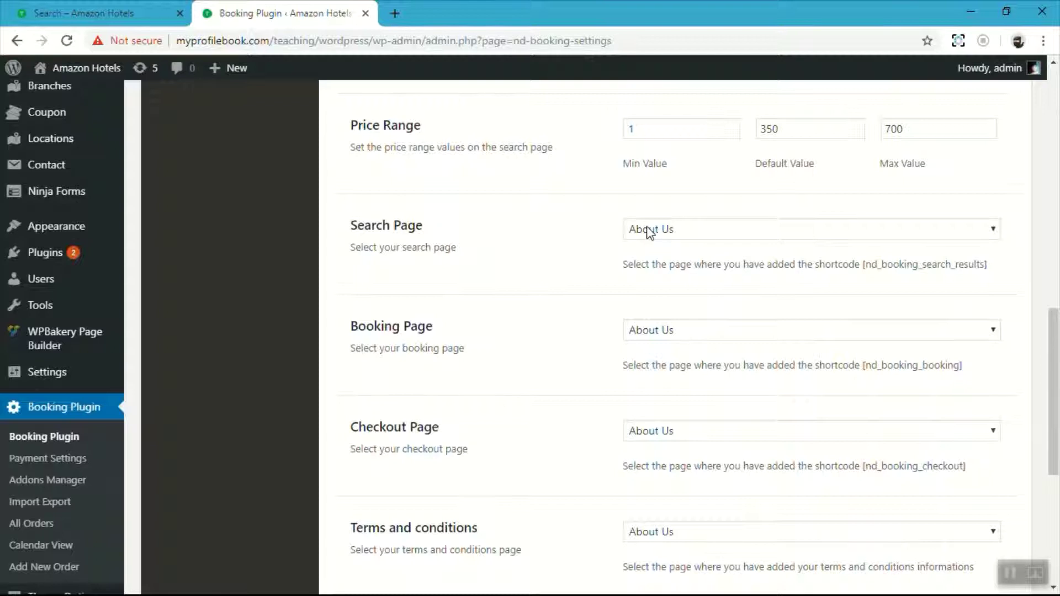
left_click(649, 231)
scroll(668, 331, "down", 2)
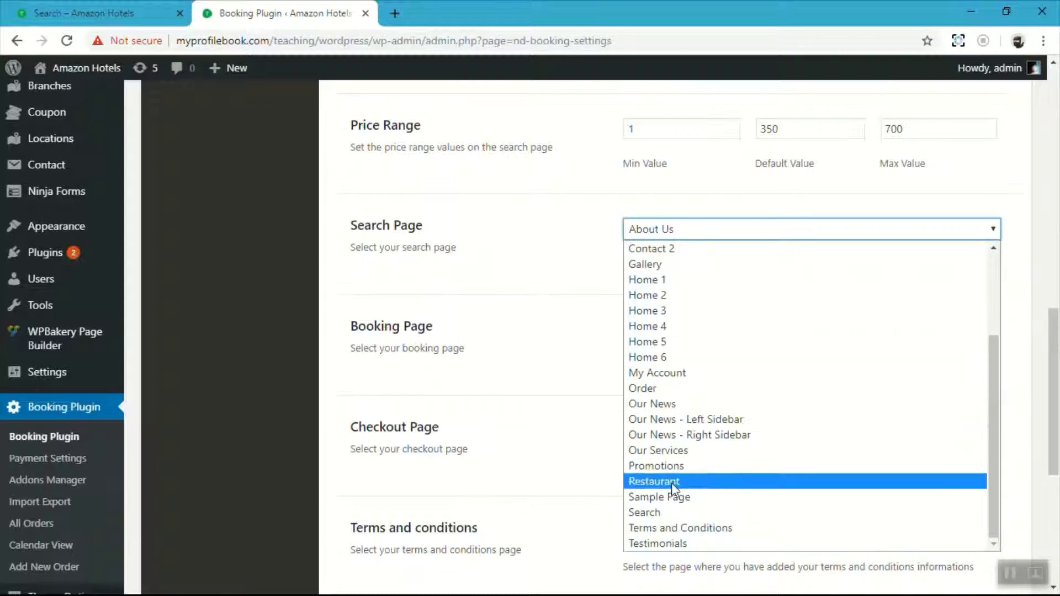
left_click(672, 512)
Step: Assign the Booking page as the plugin's booking page and the Checkout page as its checkout page
scroll(646, 270, "down", 2)
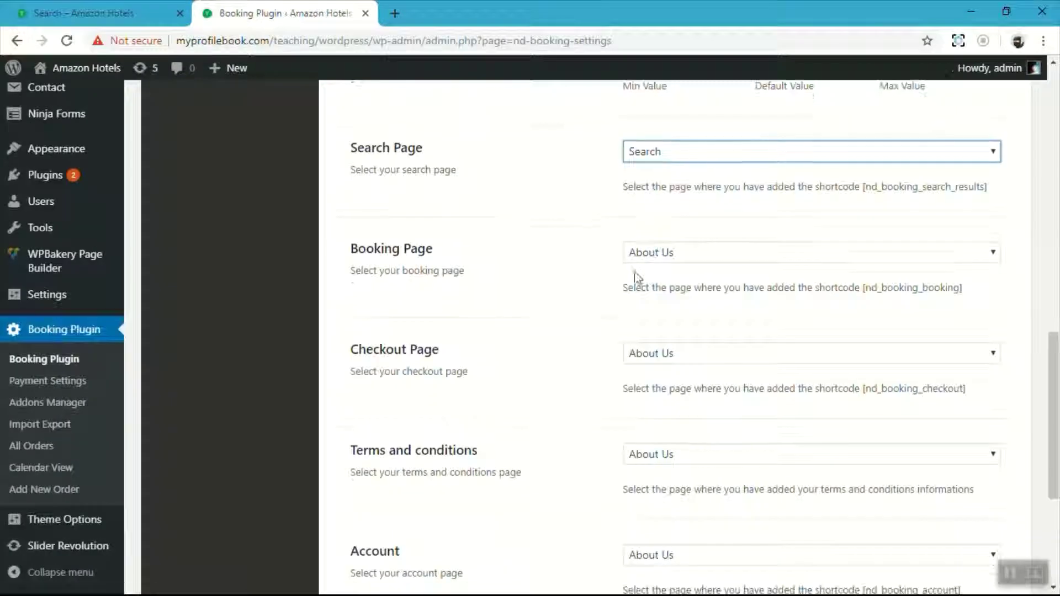
left_click(665, 253)
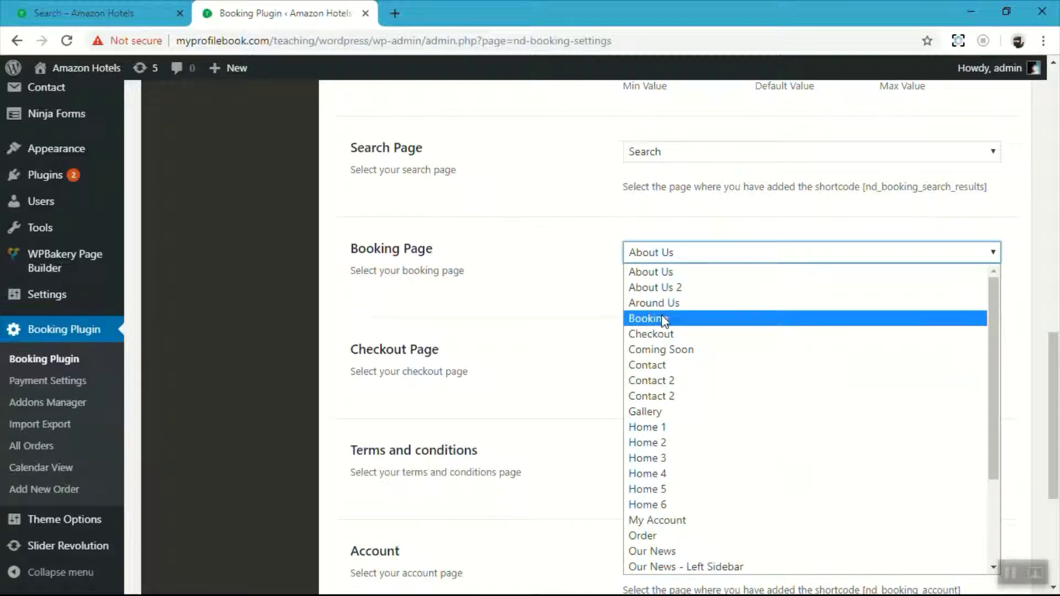
left_click(664, 319)
scroll(661, 314, "down", 2)
left_click(662, 279)
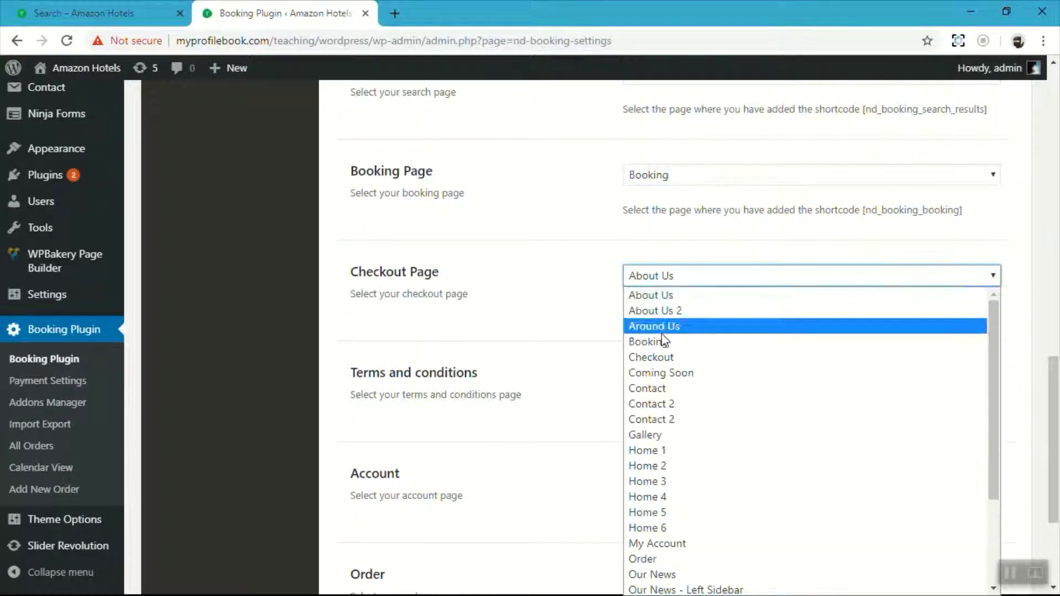
left_click(657, 358)
Step: Assign the Terms and Conditions page as the plugin's terms and conditions page
scroll(673, 331, "down", 2)
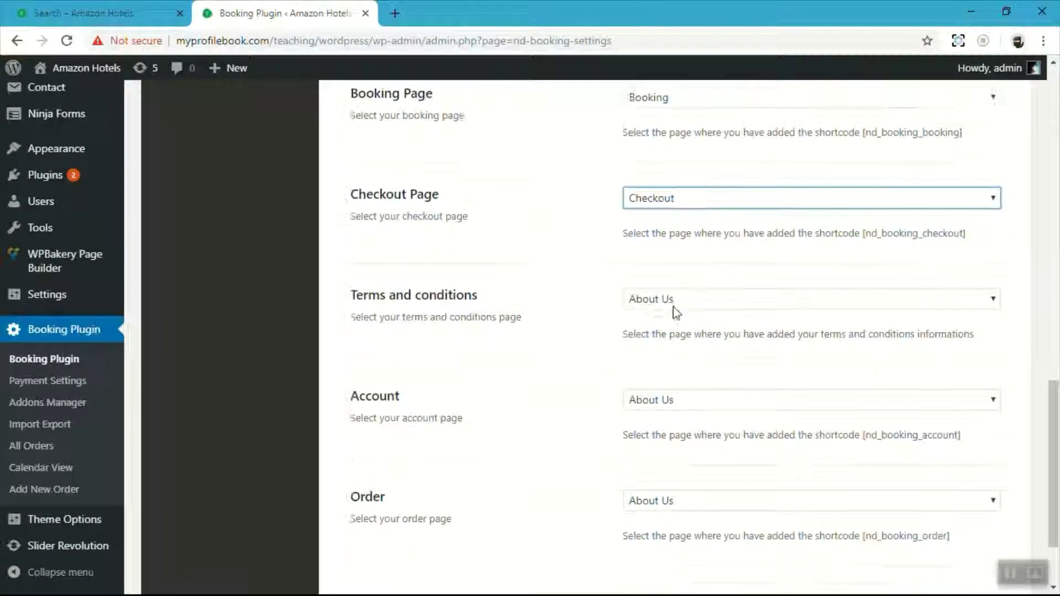
left_click(686, 301)
scroll(681, 199, "down", 3)
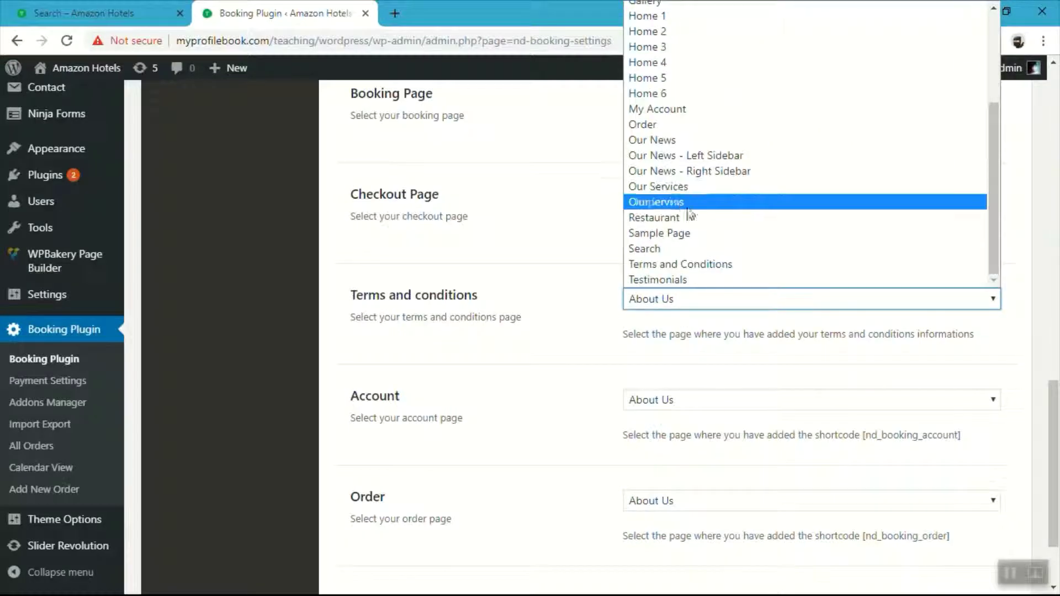
left_click(697, 264)
Step: Assign the My Account page as the plugin's account page
scroll(662, 334, "down", 2)
left_click(648, 325)
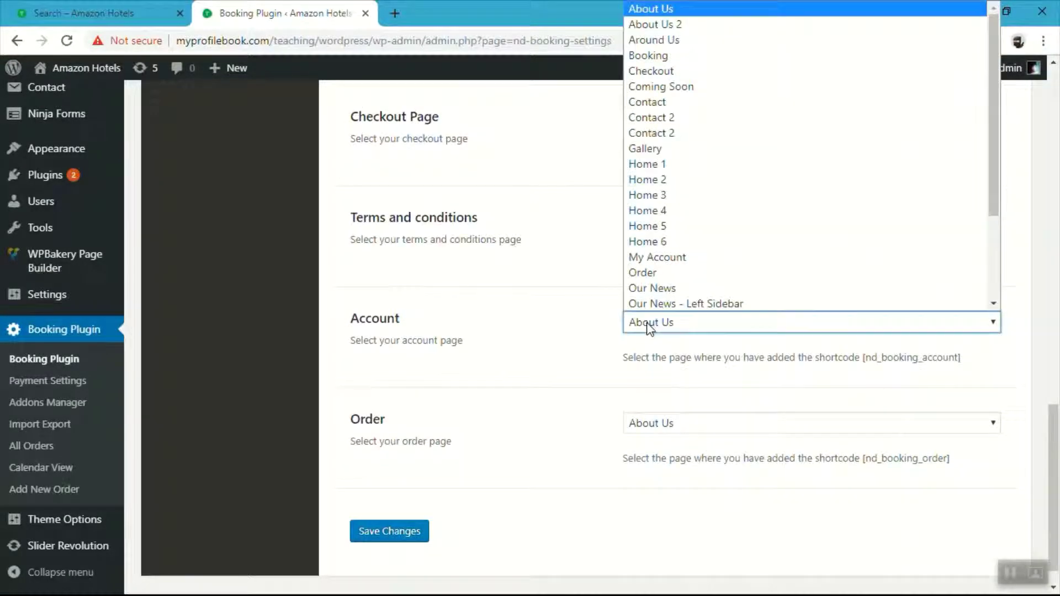
scroll(669, 66, "down", 2)
scroll(673, 78, "up", 2)
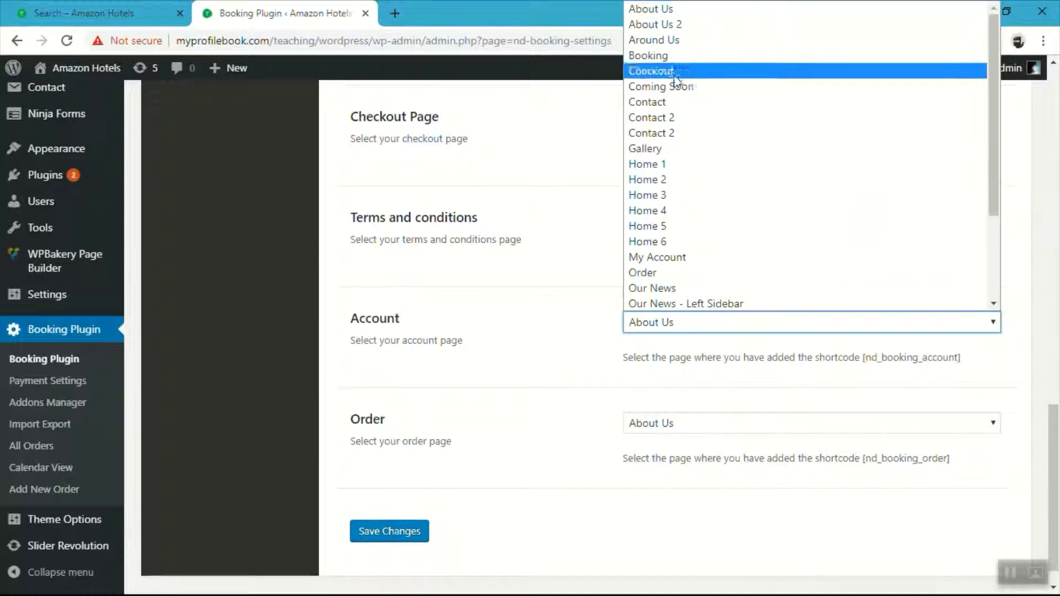
left_click(677, 256)
Step: Assign the Order page as the plugin's order page and save the plugin settings
scroll(672, 400, "down", 1)
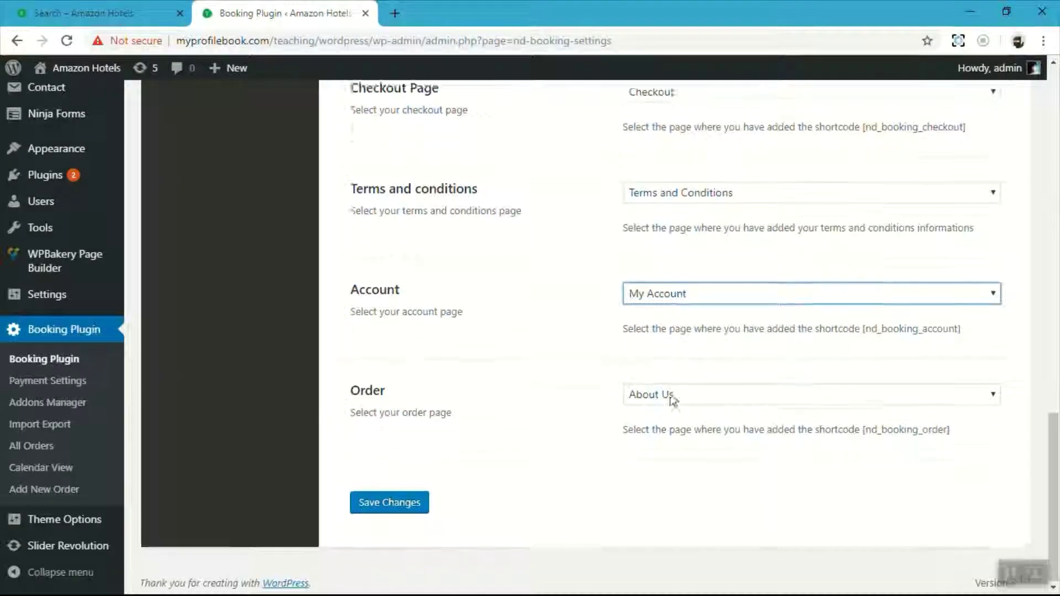
left_click(666, 398)
left_click(679, 339)
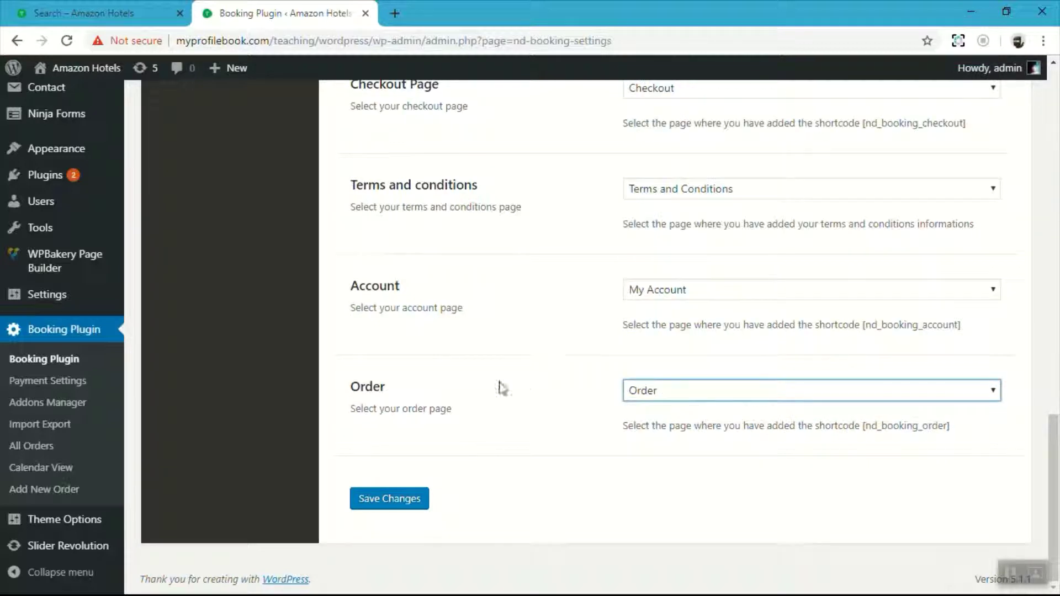
left_click(385, 500)
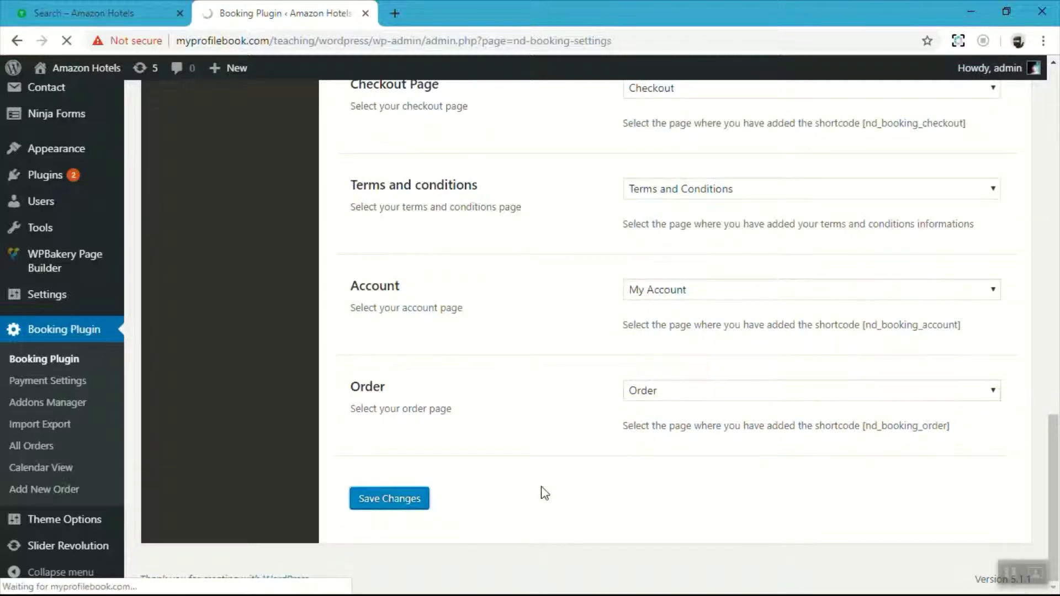
scroll(544, 493, "up", 20)
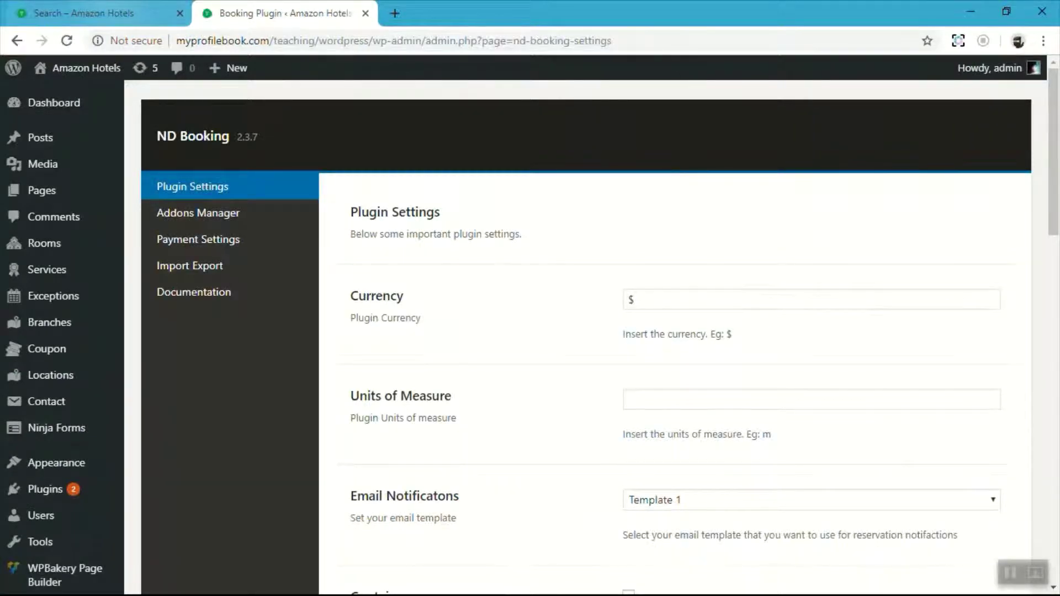
Step: Refresh the room offers on the hotel's Search page with a Max Night Price of about 618 to check the currency display
left_click(181, 23)
scroll(323, 275, "up", 7)
scroll(332, 279, "down", 2)
scroll(336, 287, "down", 4)
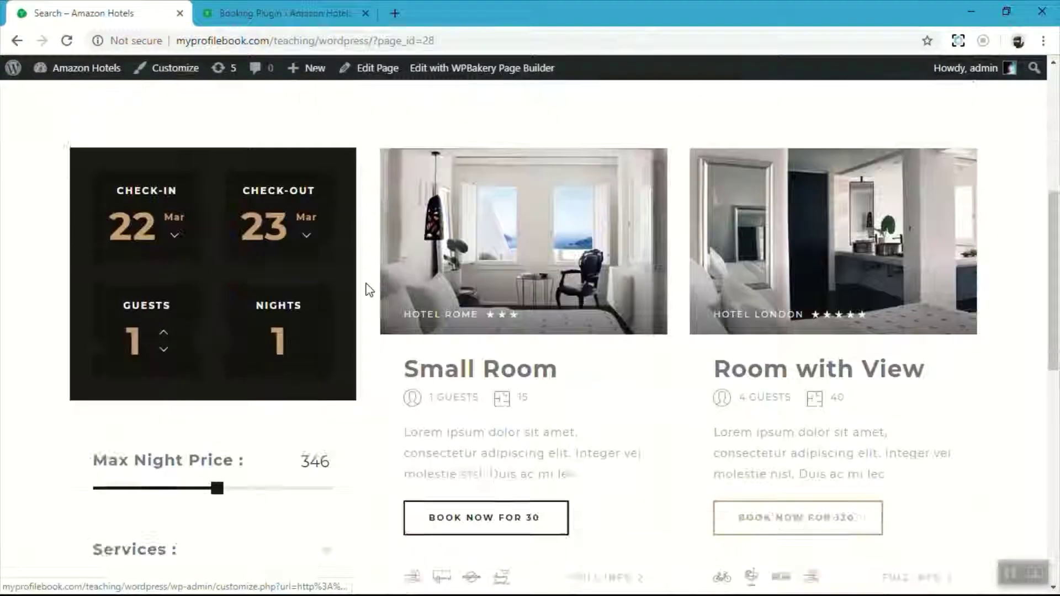
left_click_drag(213, 359, 310, 359)
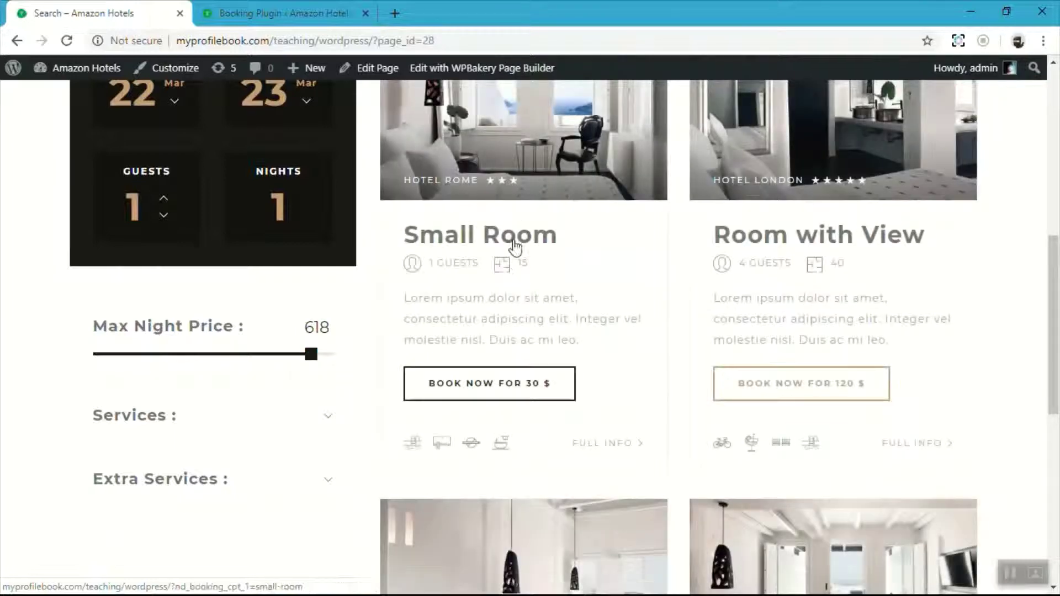
Step: Open the Small Room offer and book it with check-in on 28 March and check-out on 31 March 2019
left_click(516, 247)
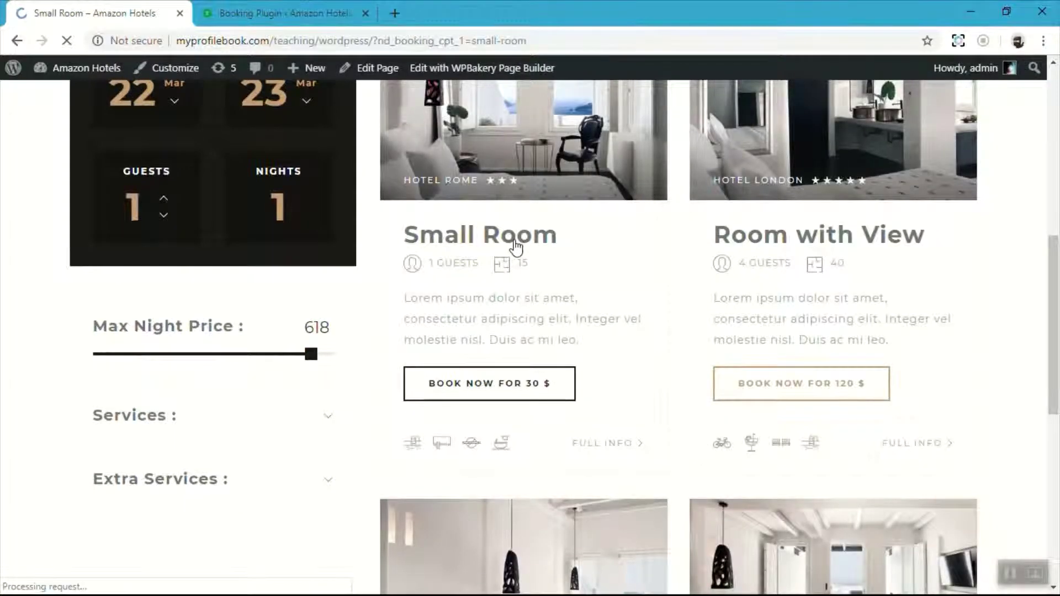
scroll(516, 246, "down", 6)
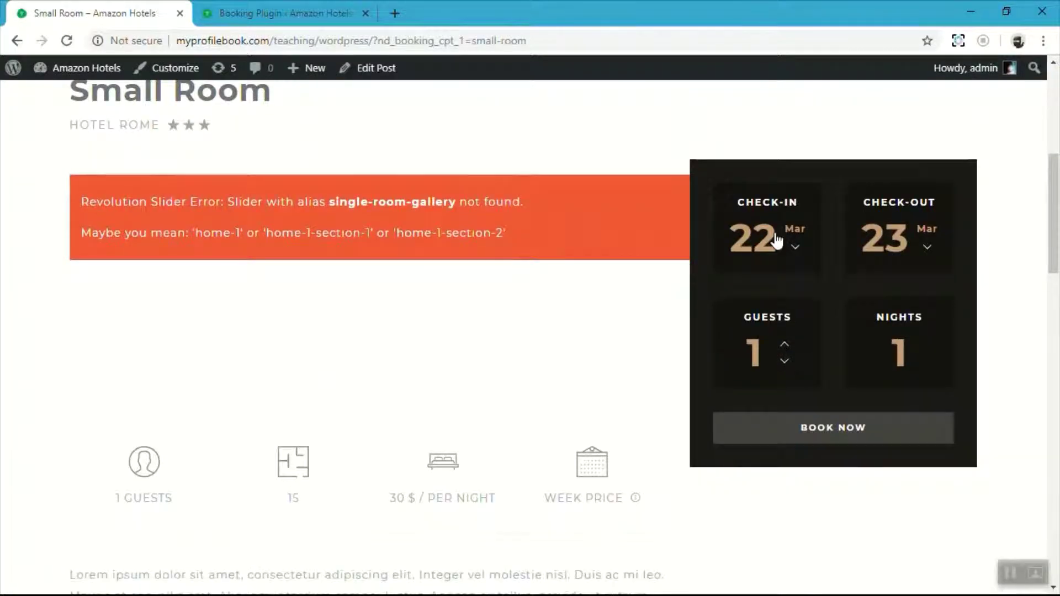
left_click(777, 241)
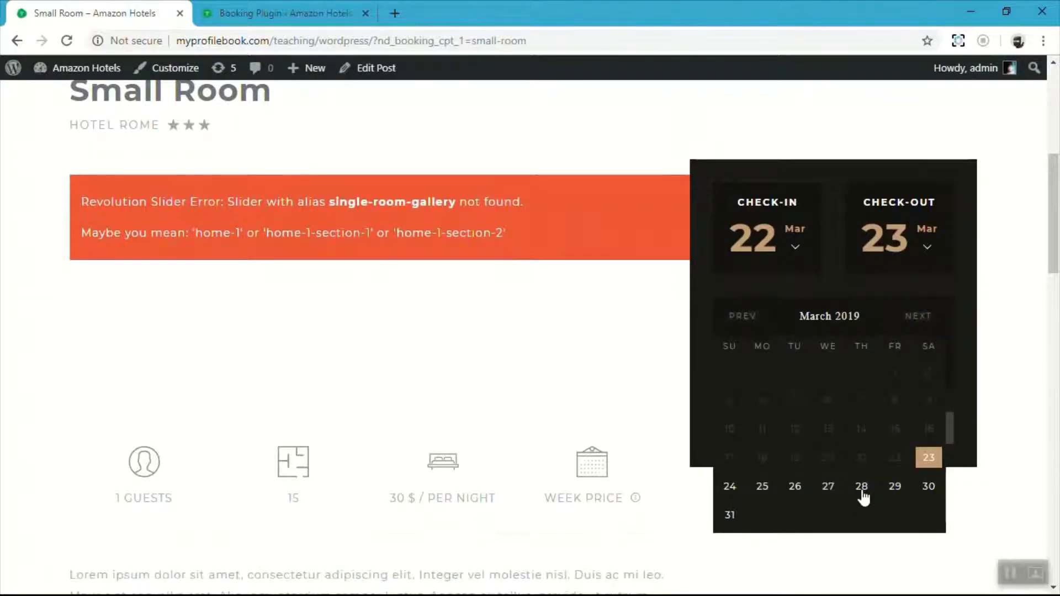
left_click(862, 492)
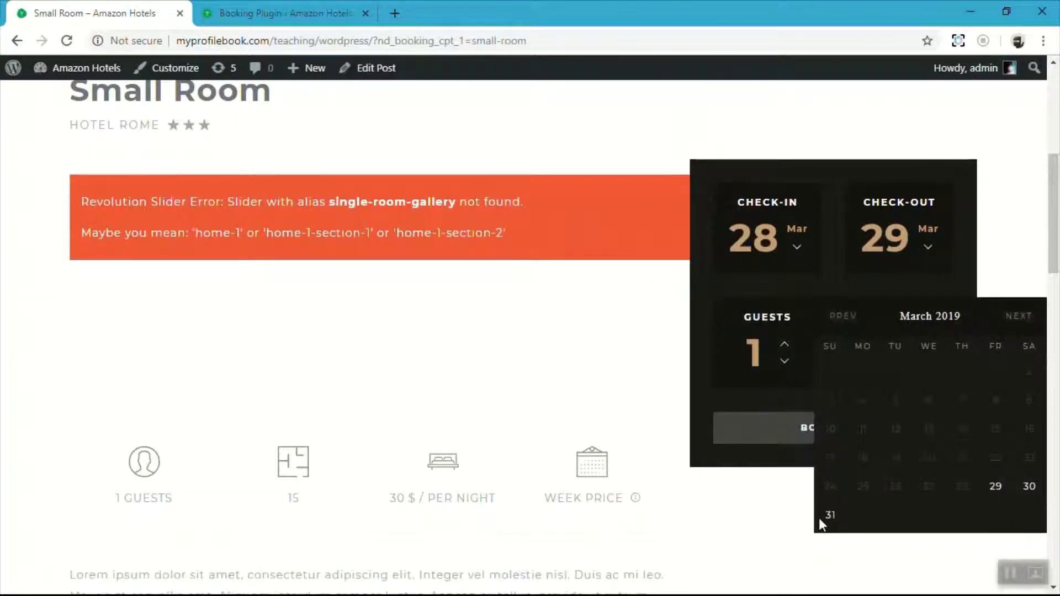
left_click(821, 518)
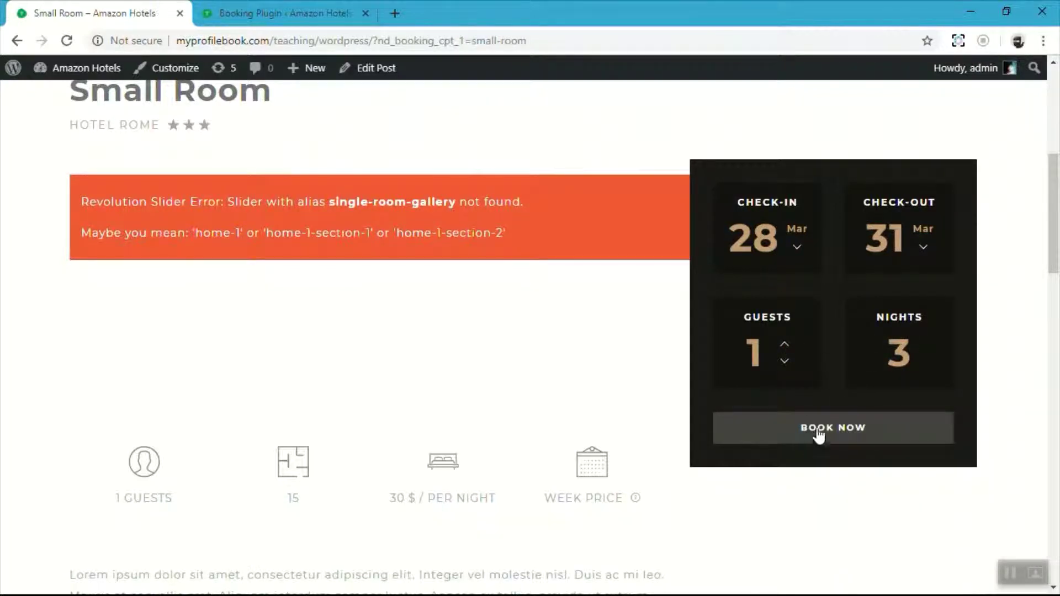
left_click(835, 434)
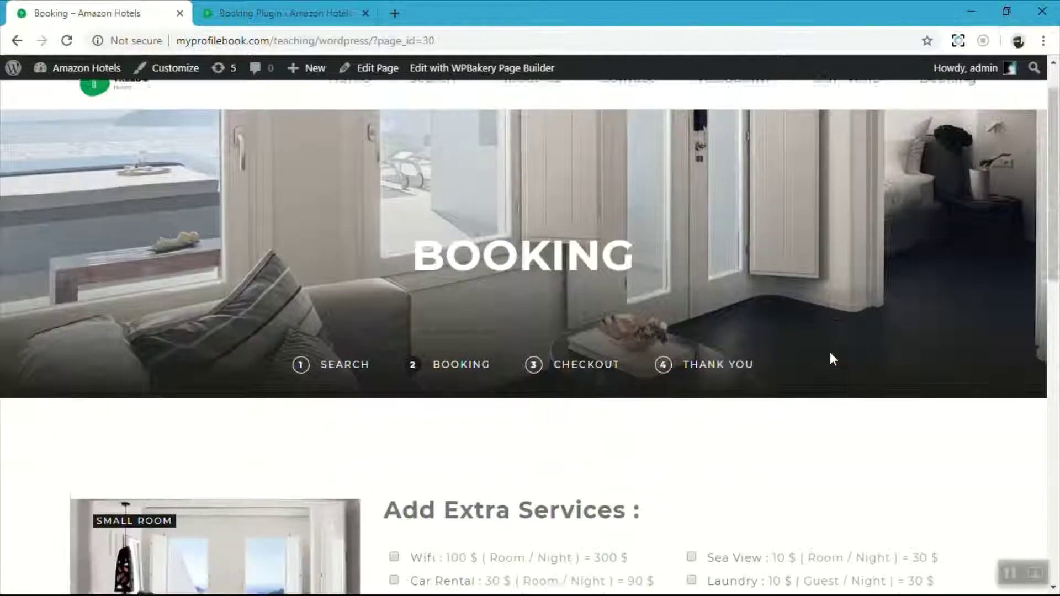
Step: Look through the Booking page, including its heading, extra services and guest information form
scroll(674, 280, "down", 10)
scroll(676, 298, "up", 7)
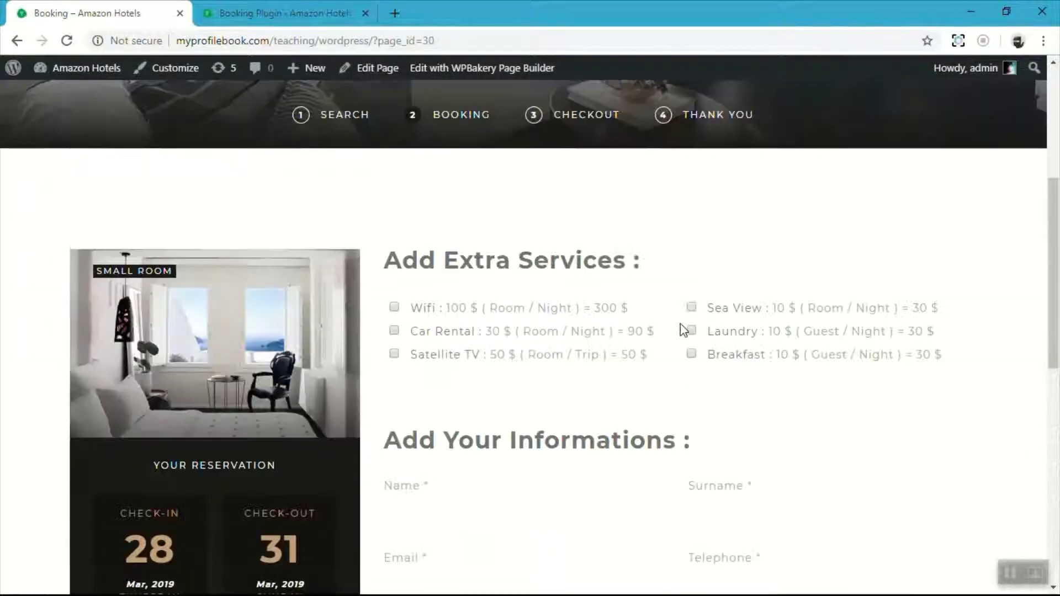
scroll(684, 330, "down", 2)
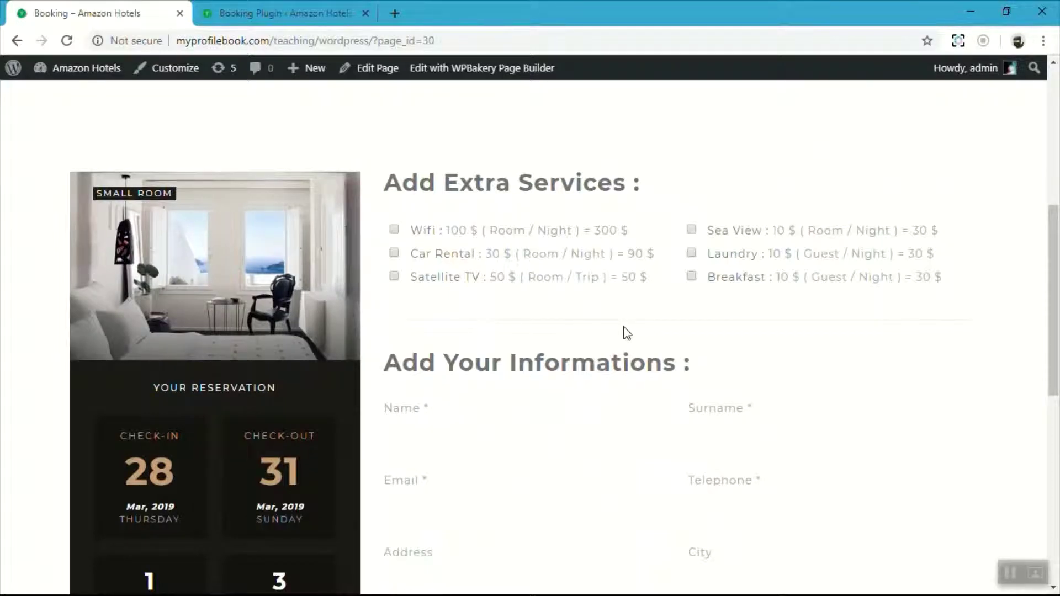
scroll(623, 326, "up", 7)
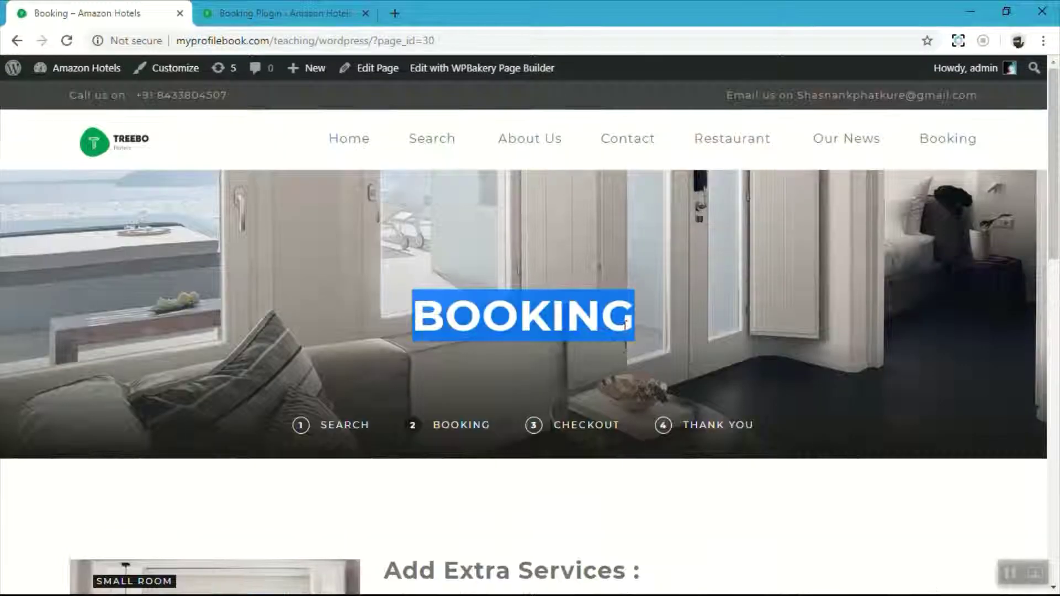
left_click(617, 292)
left_click_drag(428, 311, 697, 314)
scroll(693, 312, "down", 7)
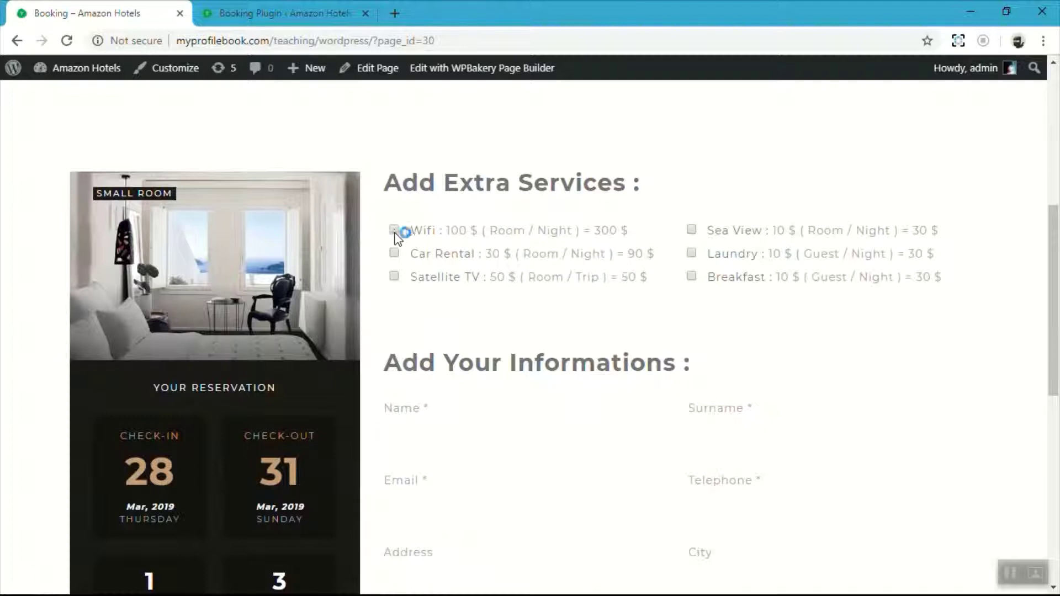
Step: Add the Wifi extra service to the Small Room reservation and check the rest of the booking form
left_click(394, 231)
scroll(695, 310, "down", 10)
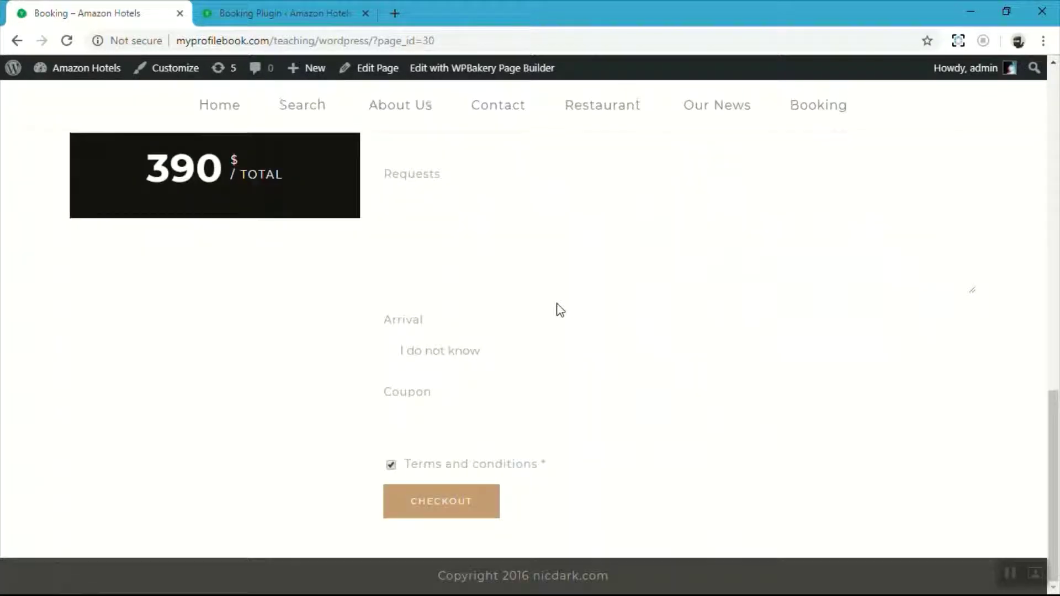
Step: Fill in the guest information with the saved contact and address details, separating the first name and surname into their own fields
scroll(560, 311, "up", 8)
scroll(558, 307, "down", 3)
left_click(433, 215)
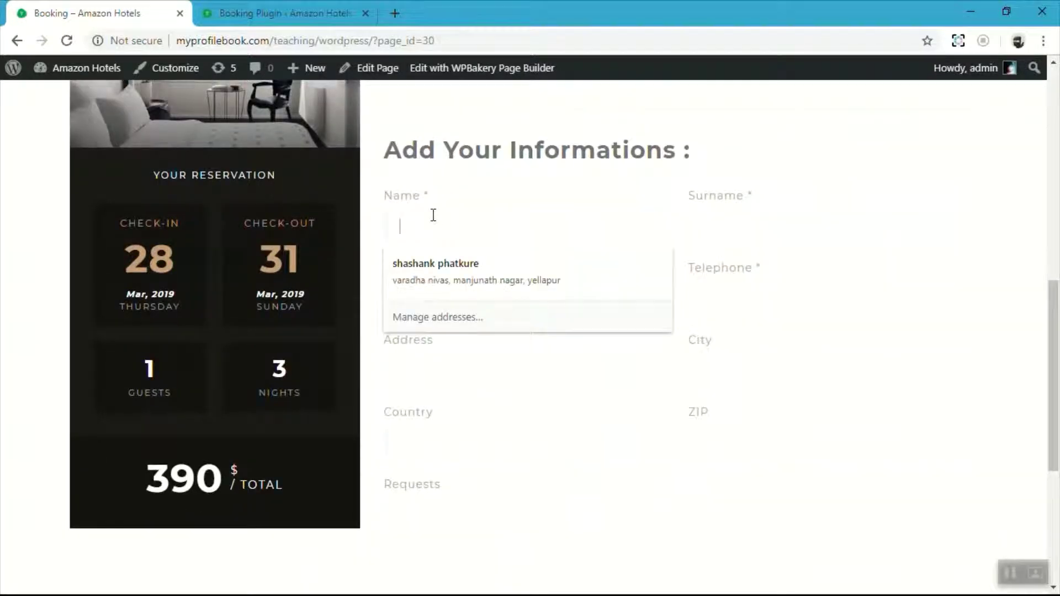
left_click(446, 276)
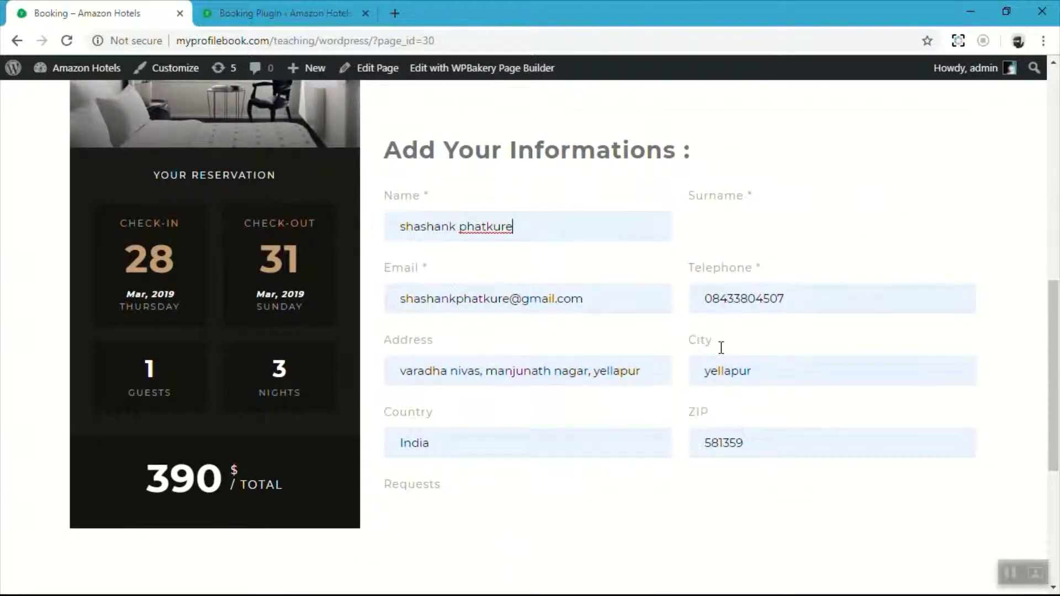
left_click(751, 218)
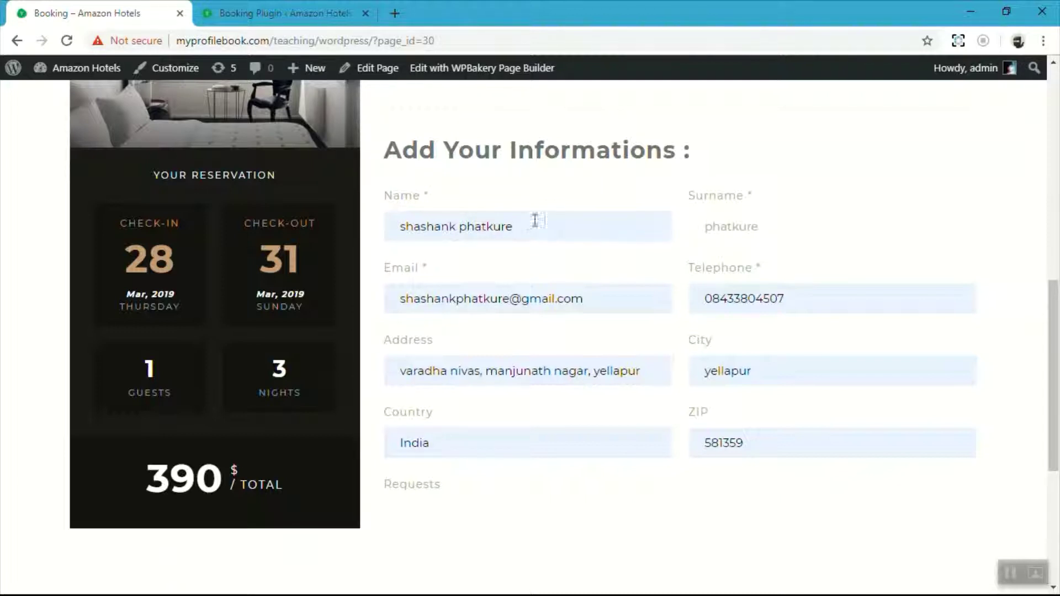
left_click_drag(535, 220, 453, 231)
key("BackSpace")
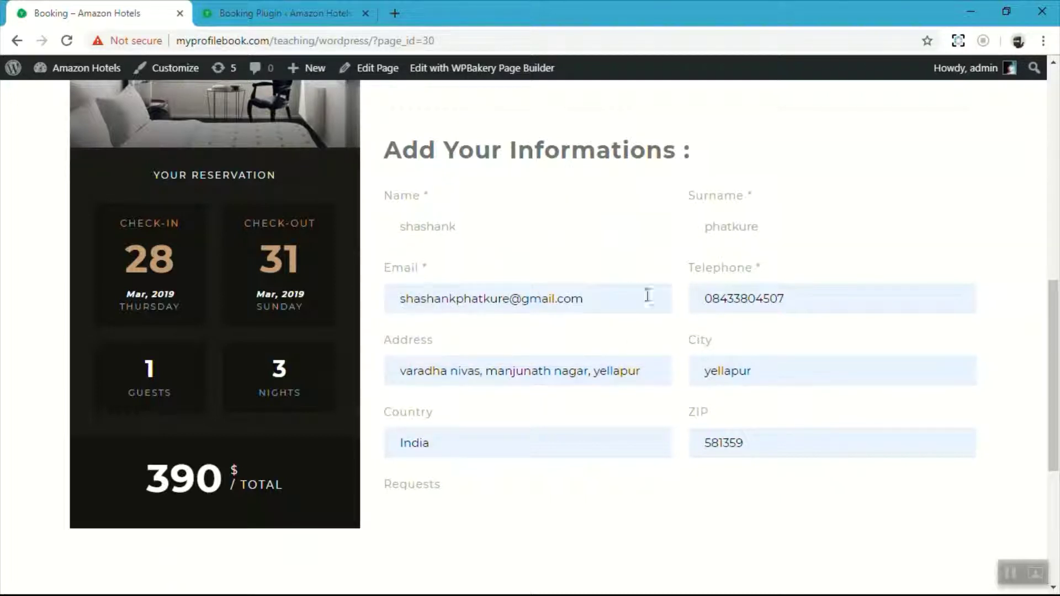
Step: Enter "dawdaw" as the request, set the arrival time to 5:00 - 6:00 am and proceed to checkout
scroll(545, 432, "down", 3)
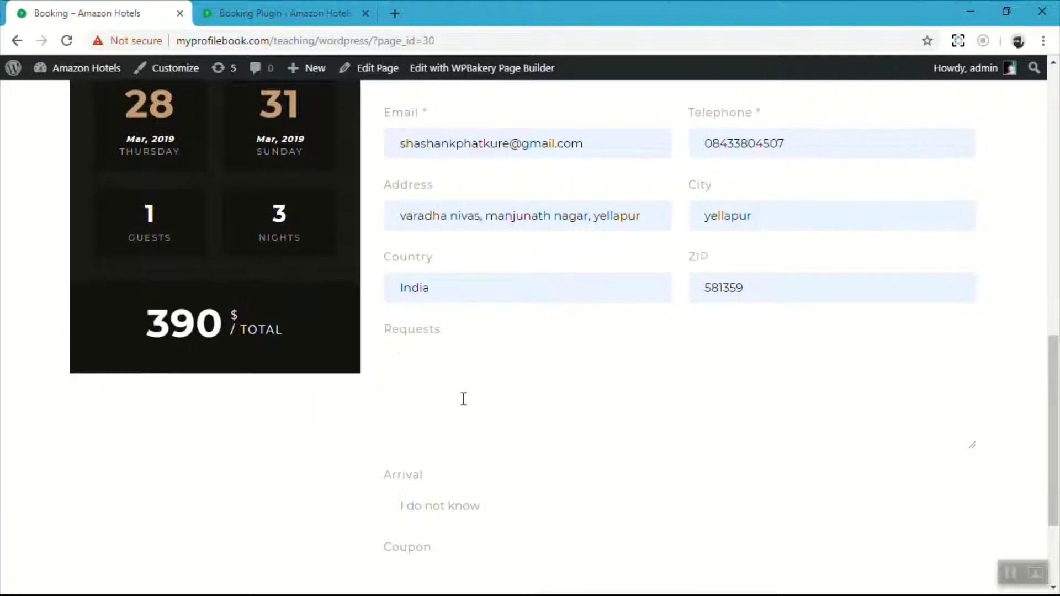
scroll(462, 398, "down", 3)
left_click(462, 358)
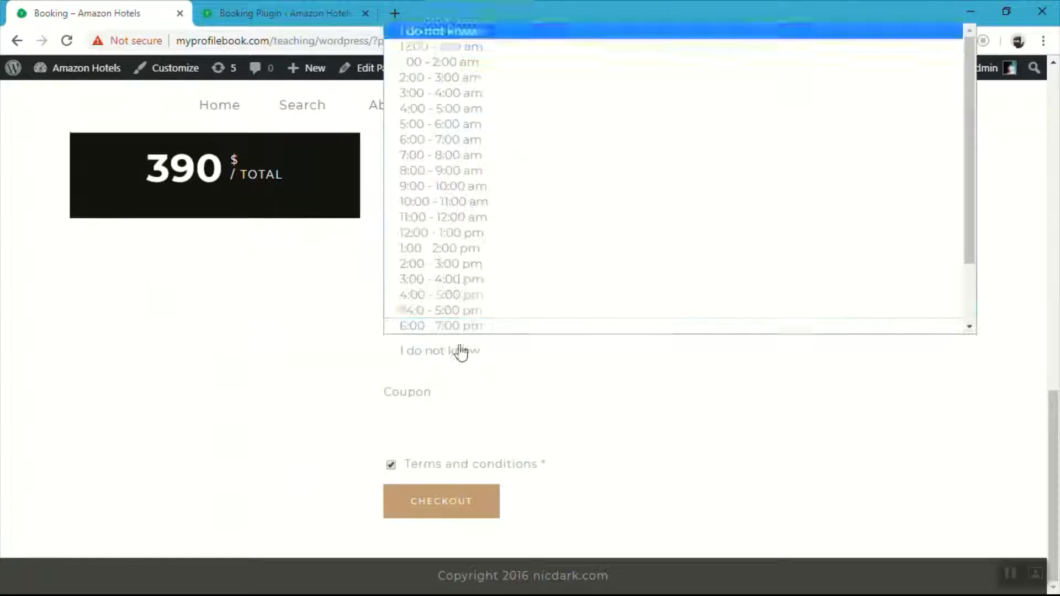
key("Down")
key("Down")
key("Down")
key("Down")
key("Down")
key("Down")
key("Return")
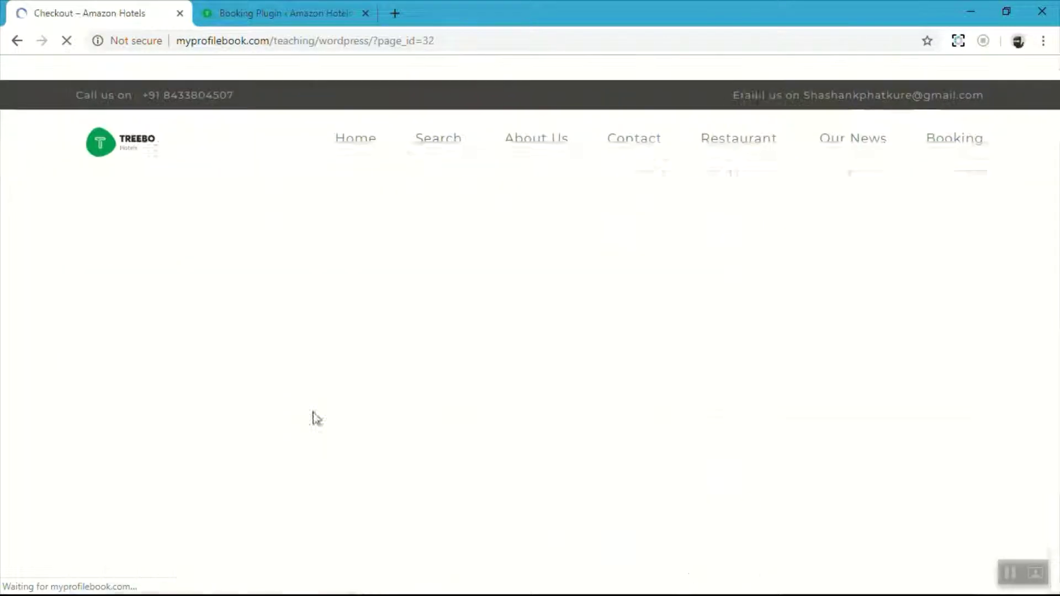
Step: Review the checkout details, choose Payment on Arrive as the payment option and book the room
scroll(501, 436, "down", 7)
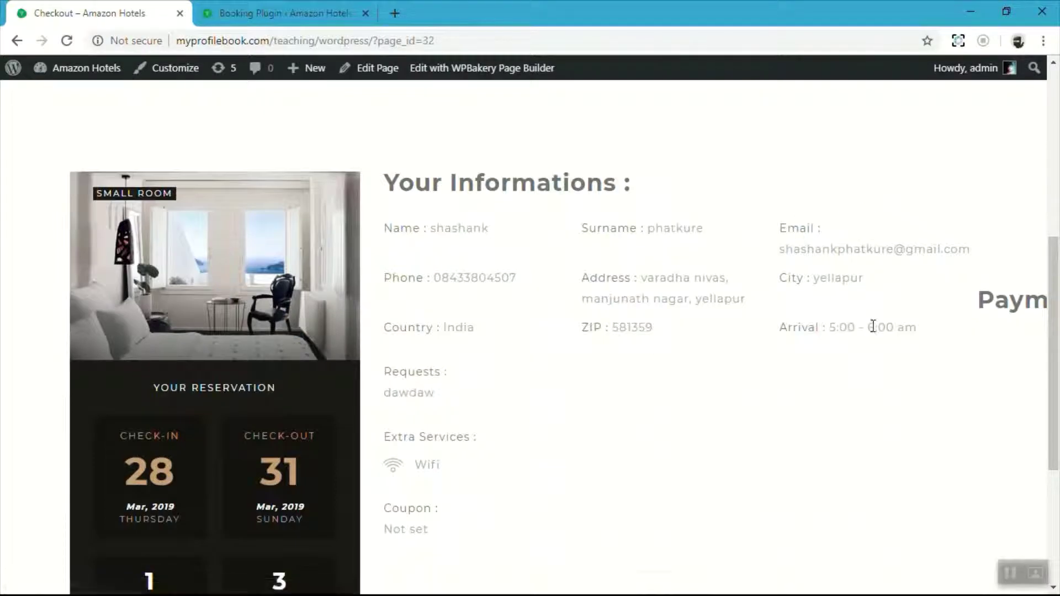
scroll(843, 421, "down", 5)
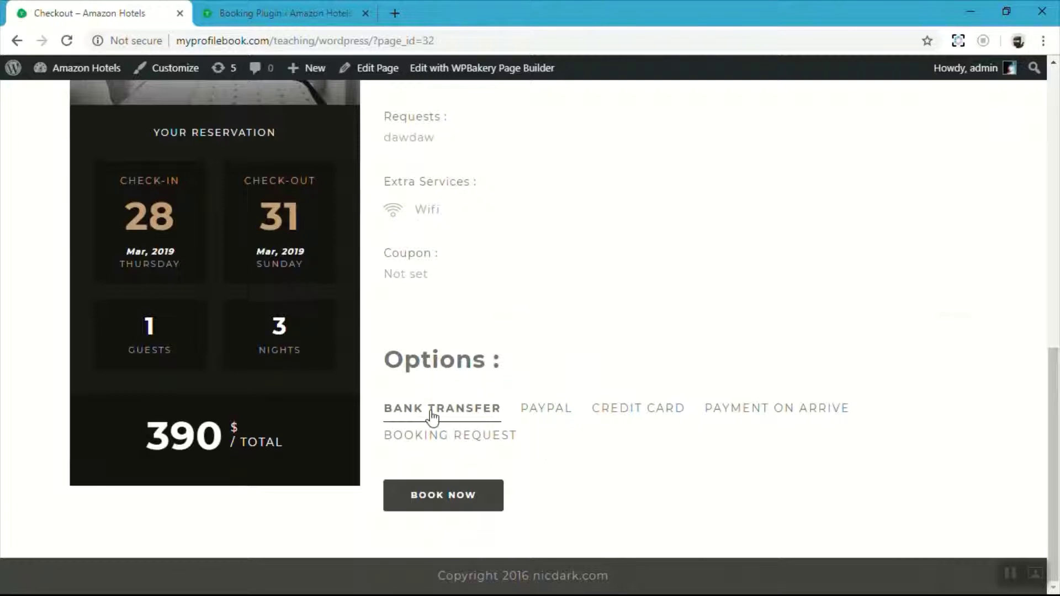
left_click(805, 409)
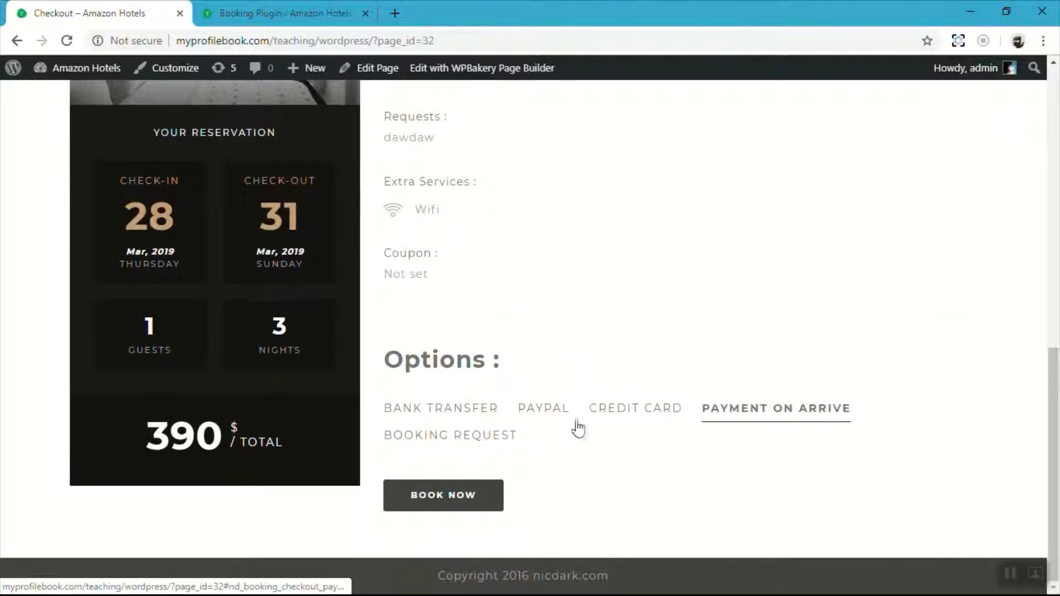
left_click(430, 505)
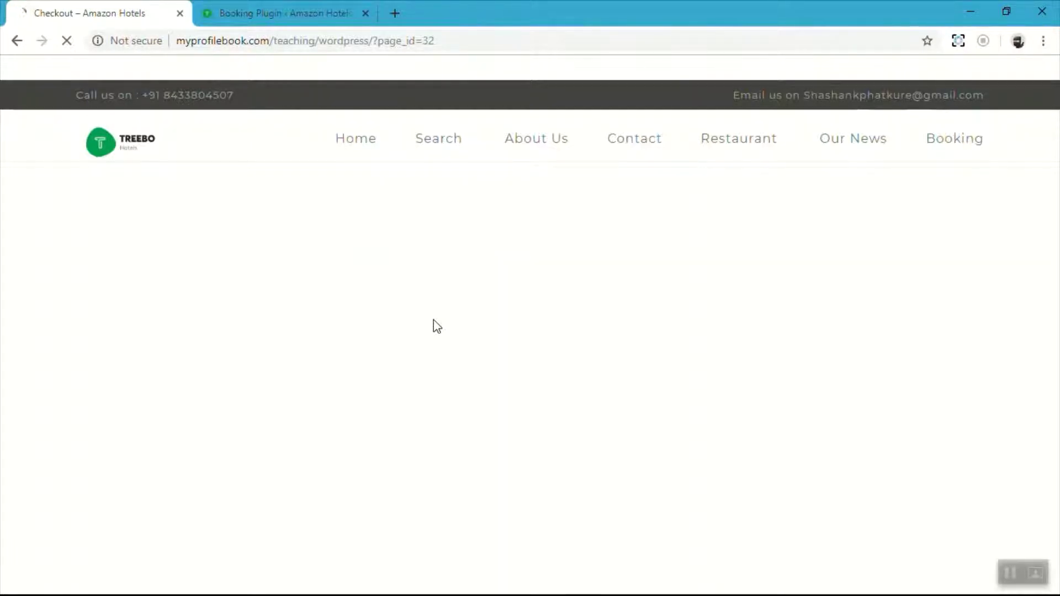
Step: Switch to the WordPress admin and open the Booking Plugin's All Orders list to check the reservation
left_click(246, 13)
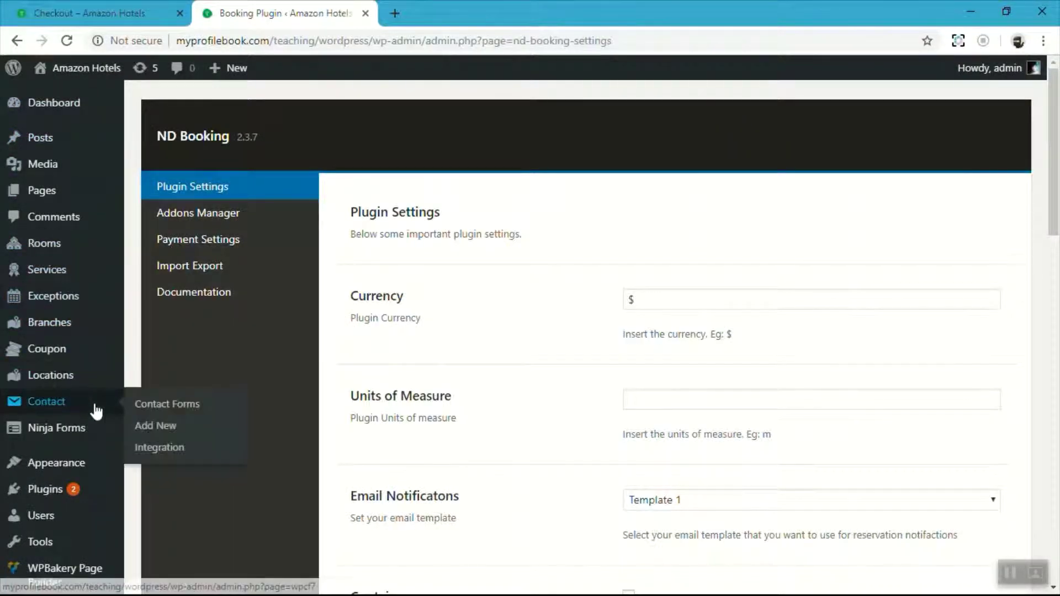
scroll(94, 407, "down", 4)
scroll(94, 475, "down", 5)
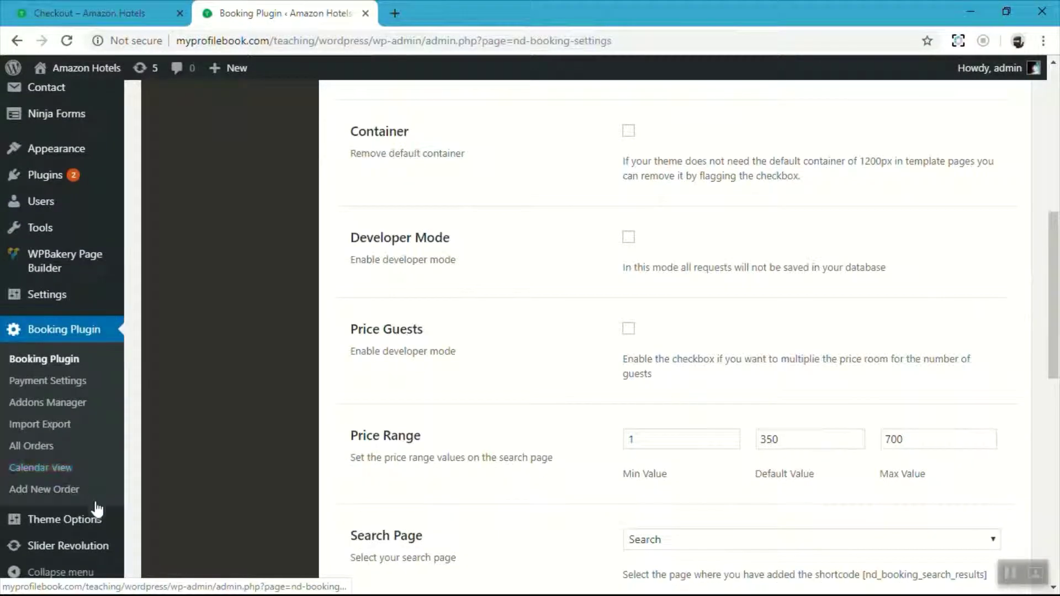
left_click(81, 445)
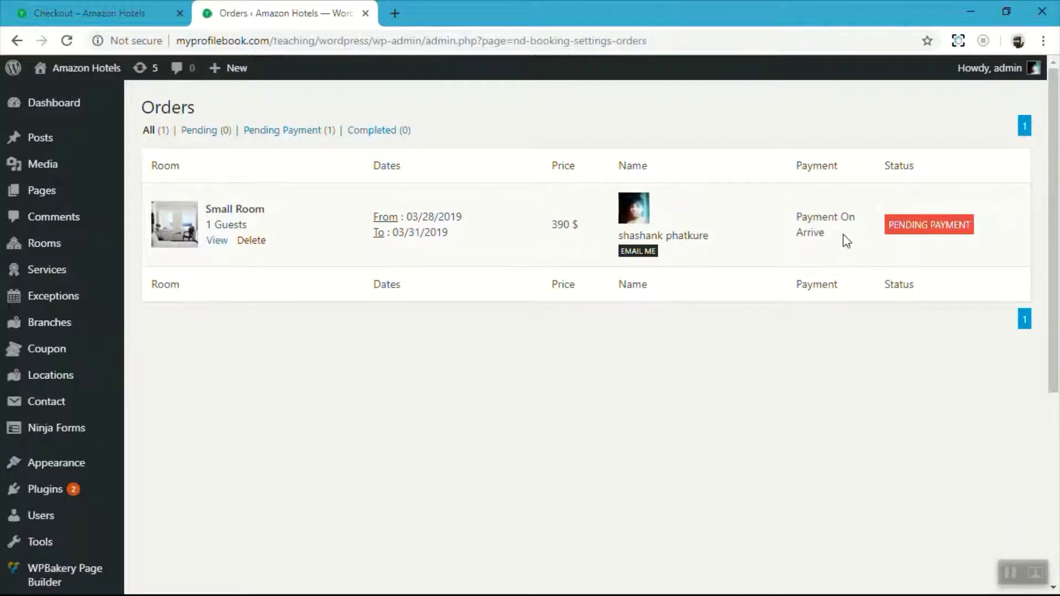
Step: Review the Thank You page's heading, order details, extra services and payment option for the Small Room reservation
key("ctrl+shift+Tab")
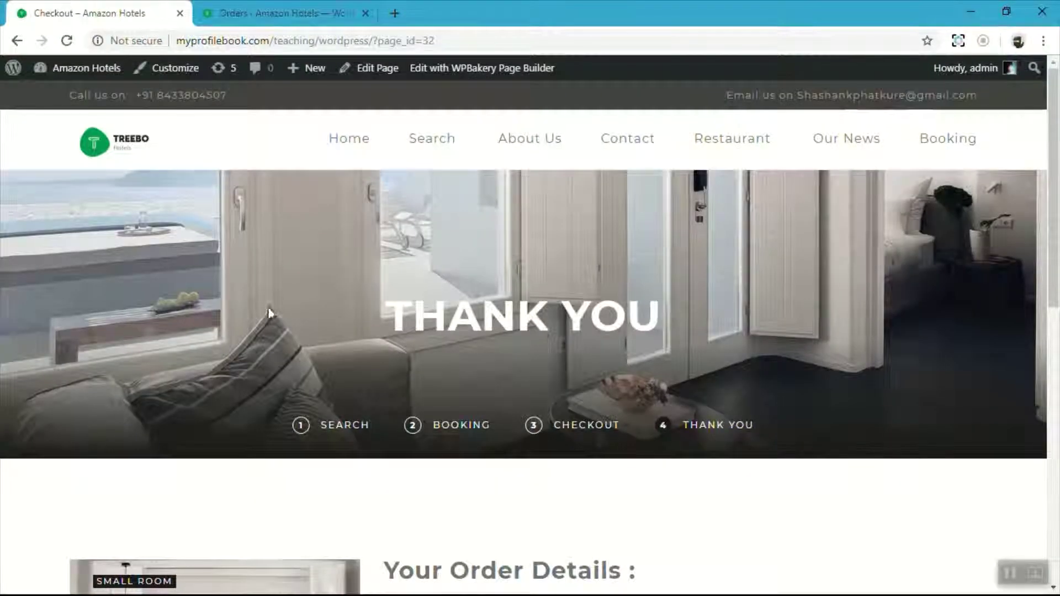
scroll(275, 319, "down", 3)
scroll(370, 339, "up", 3)
left_click_drag(370, 339, 837, 327)
scroll(836, 327, "down", 8)
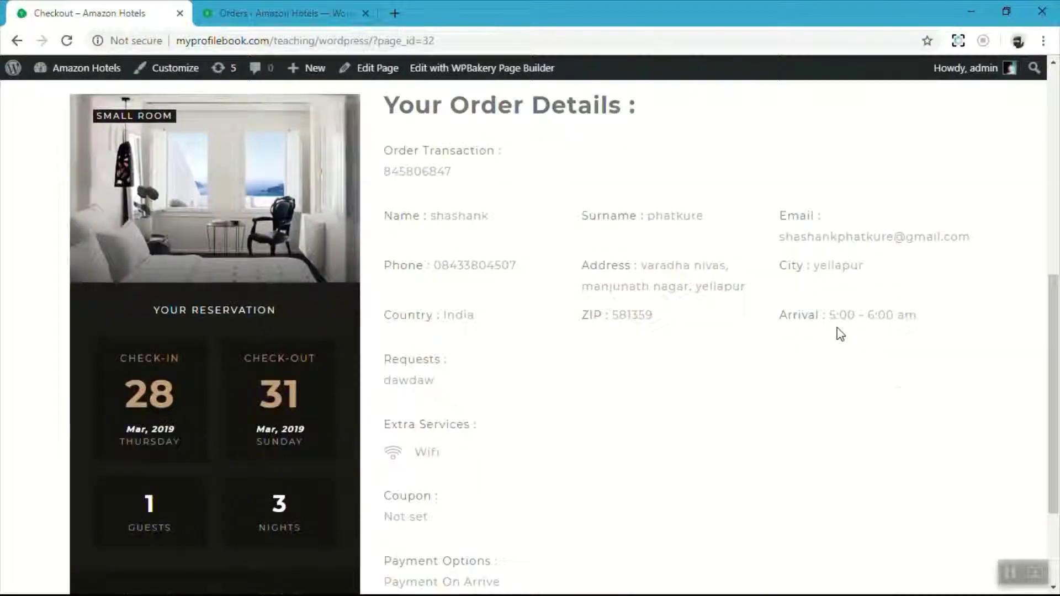
scroll(836, 327, "up", 3)
scroll(839, 334, "down", 1)
scroll(438, 288, "down", 4)
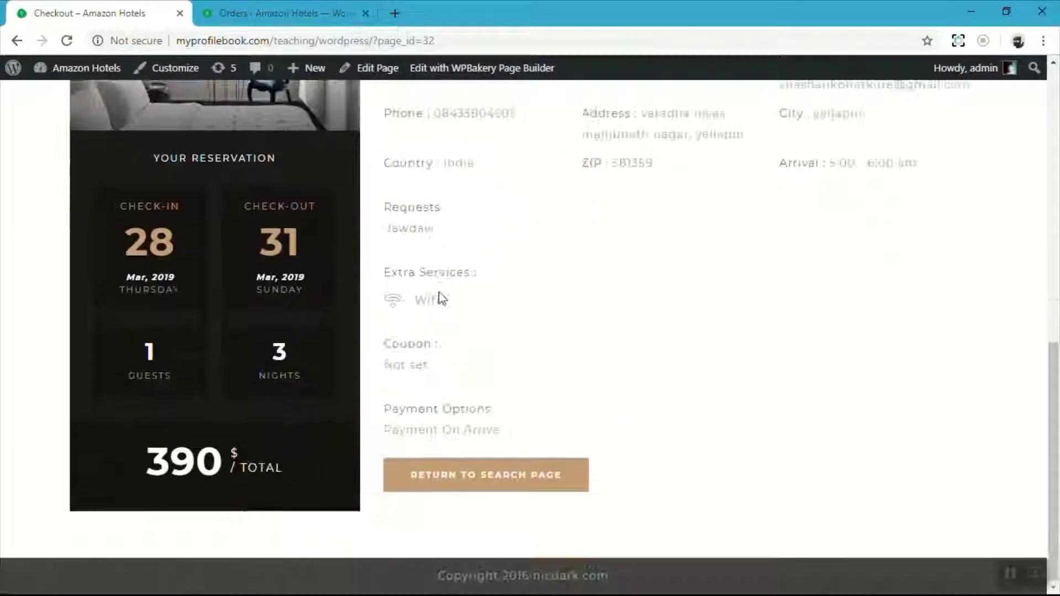
left_click_drag(384, 439, 518, 438)
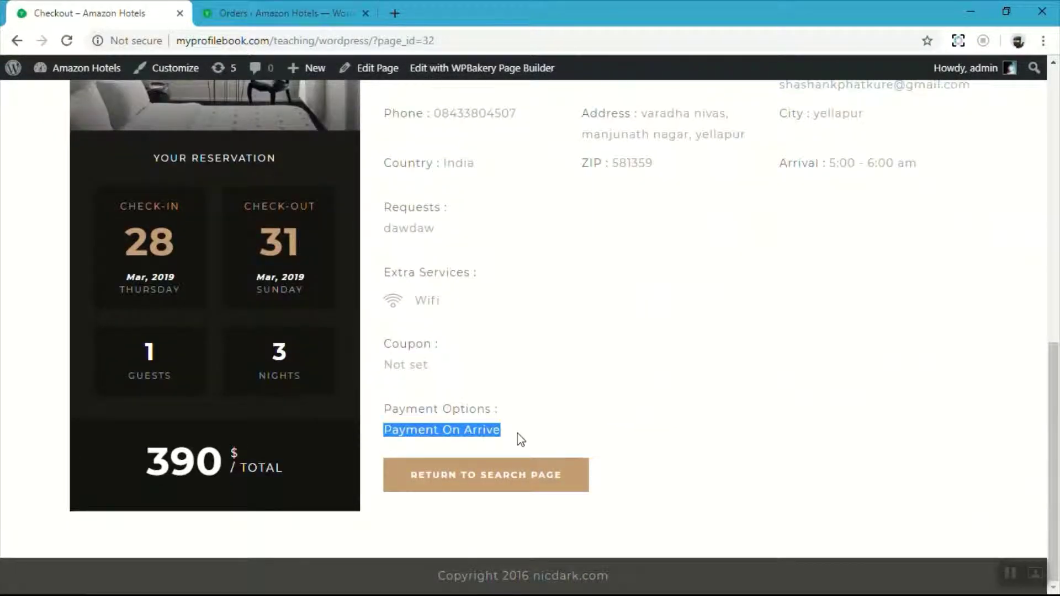
left_click(418, 430)
left_click_drag(375, 436, 568, 435)
left_click(544, 442)
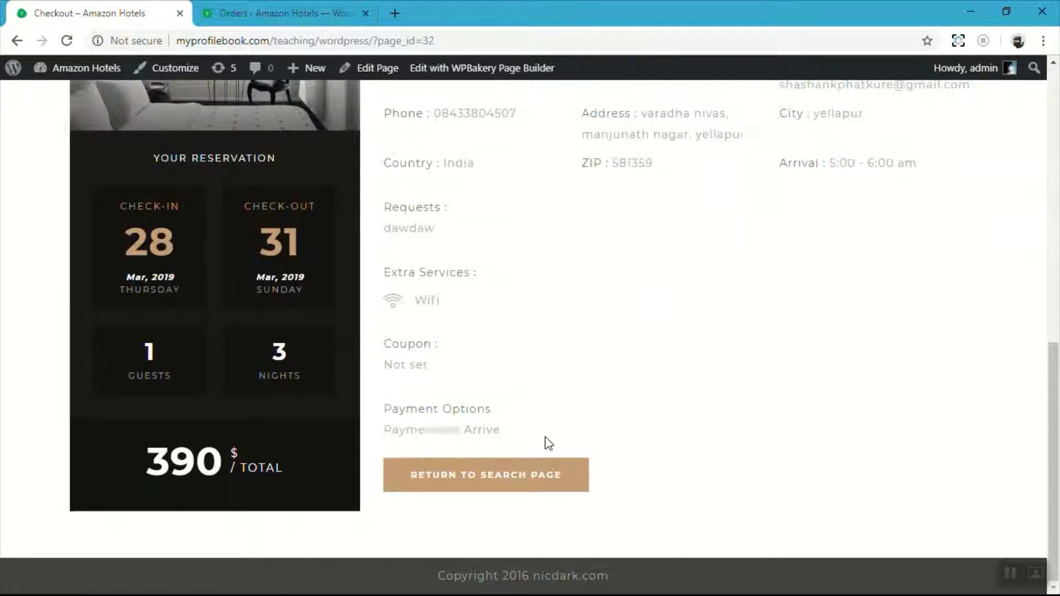
Step: Return to the admin's Orders list, open the ND Booking settings, and look through Payment Settings and Plugin Settings
left_click(276, 13)
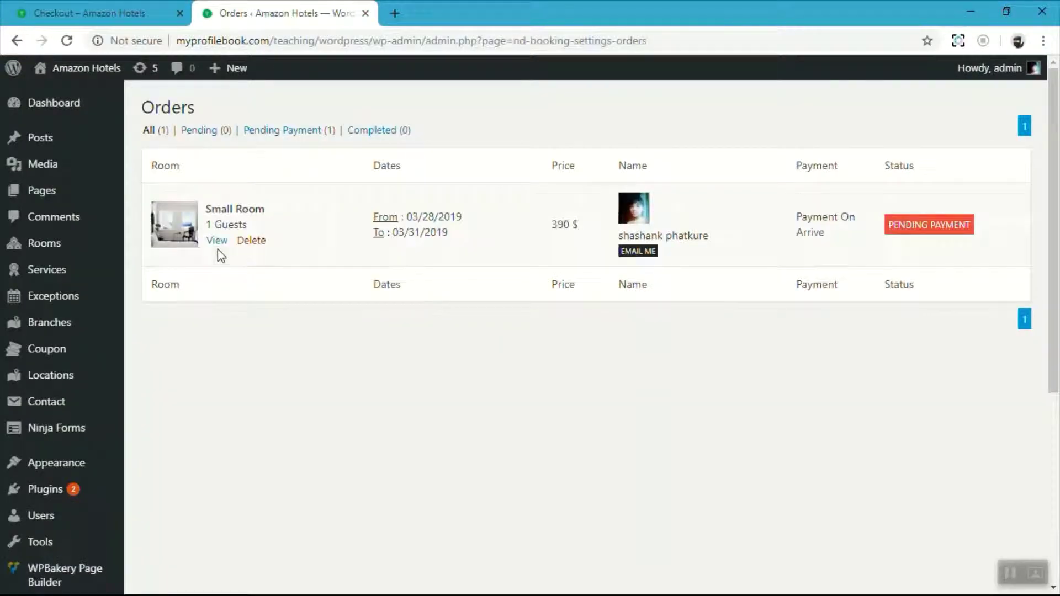
scroll(215, 249, "down", 5)
left_click(83, 366)
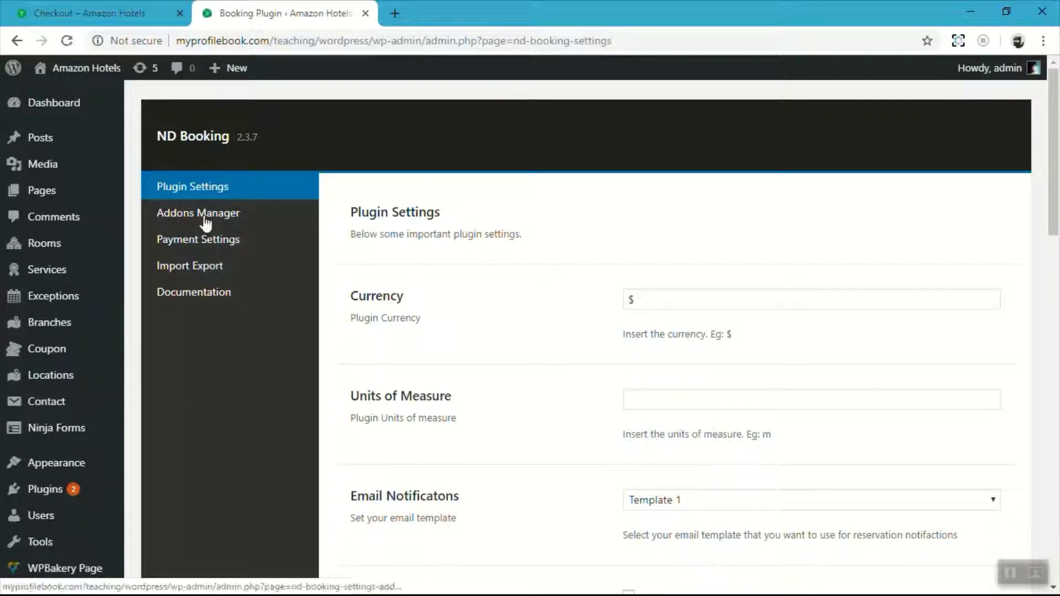
left_click(205, 240)
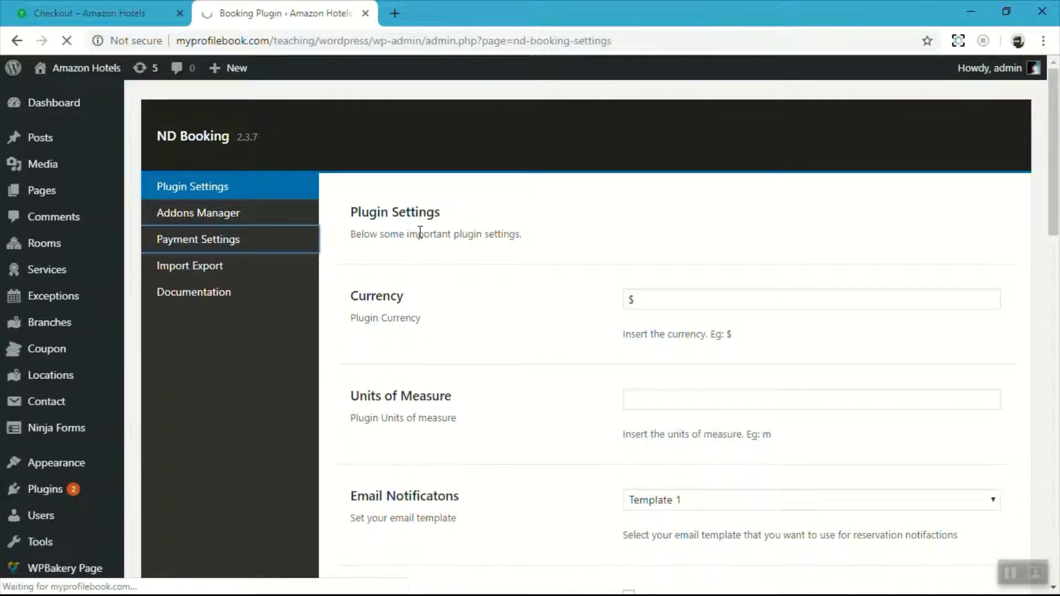
scroll(574, 250, "down", 10)
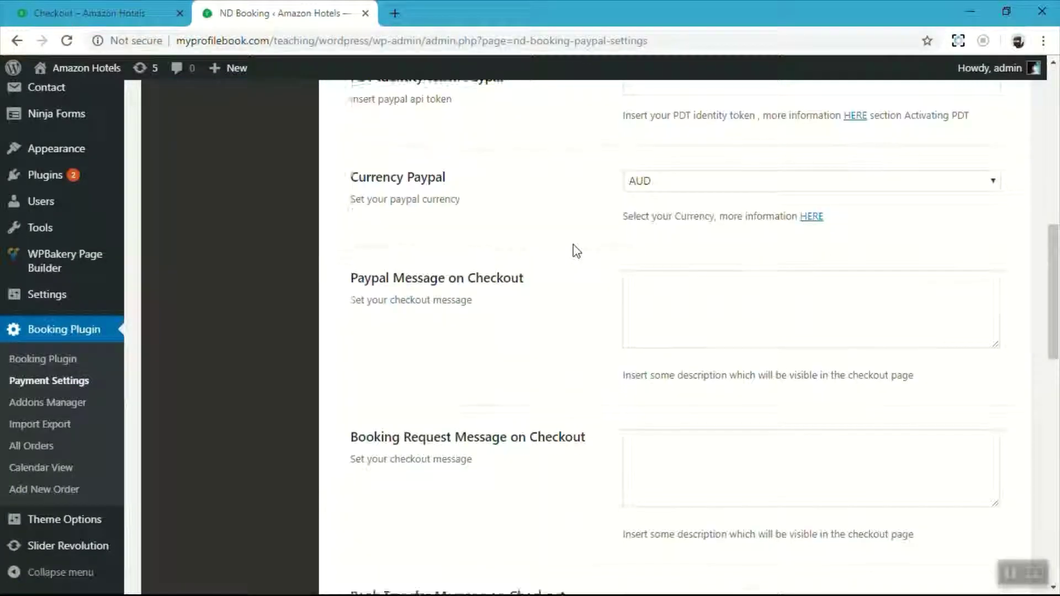
scroll(577, 251, "down", 15)
scroll(576, 251, "up", 9)
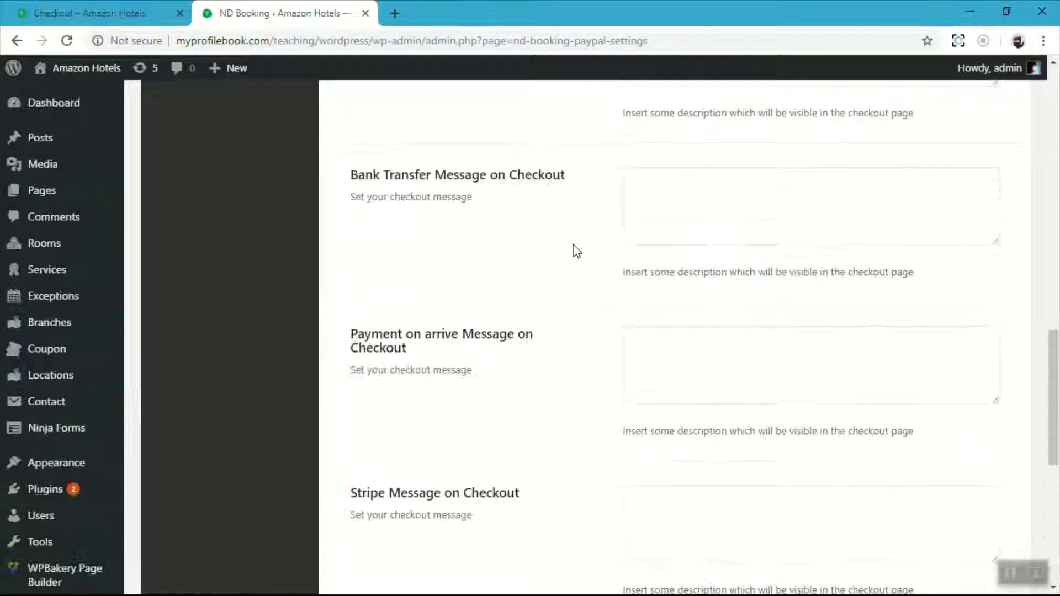
scroll(576, 252, "up", 12)
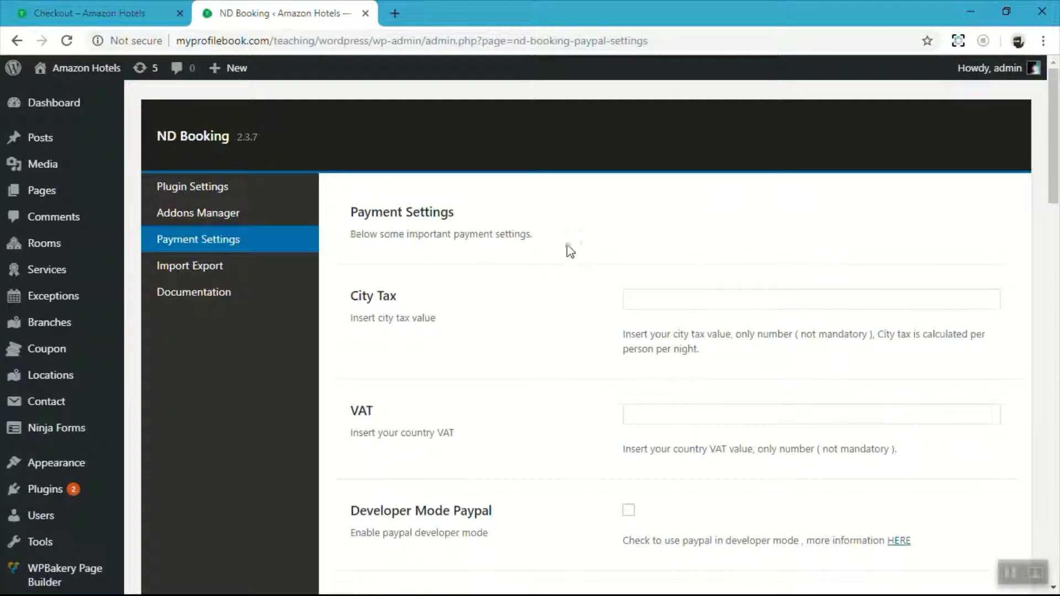
left_click(234, 194)
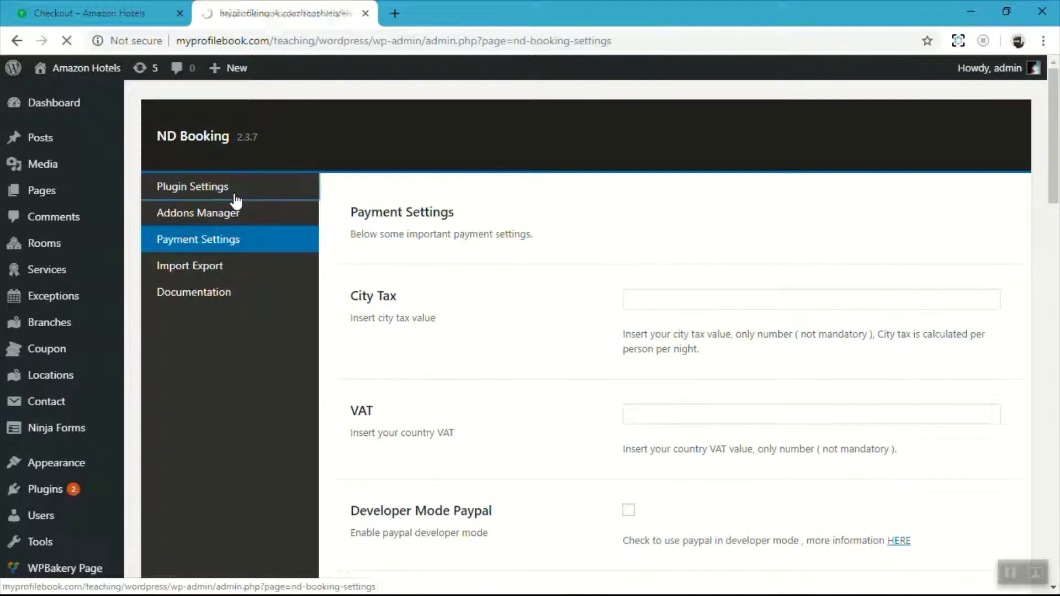
scroll(407, 243, "down", 15)
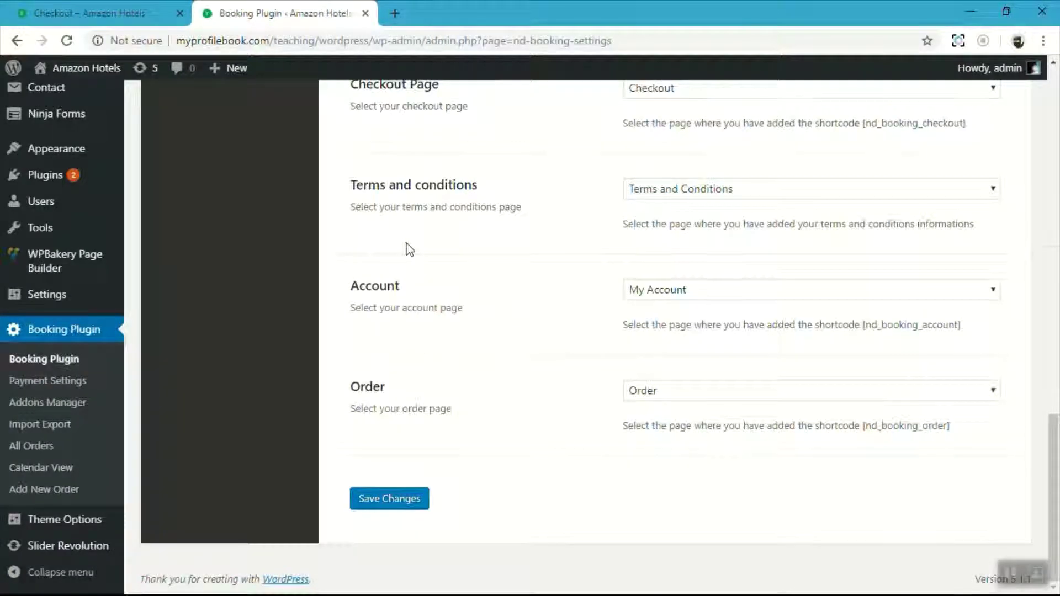
scroll(408, 249, "up", 14)
scroll(246, 180, "up", 3)
Step: Open the ND Booking Addons Manager and disable the Stripe payment method
left_click(272, 214)
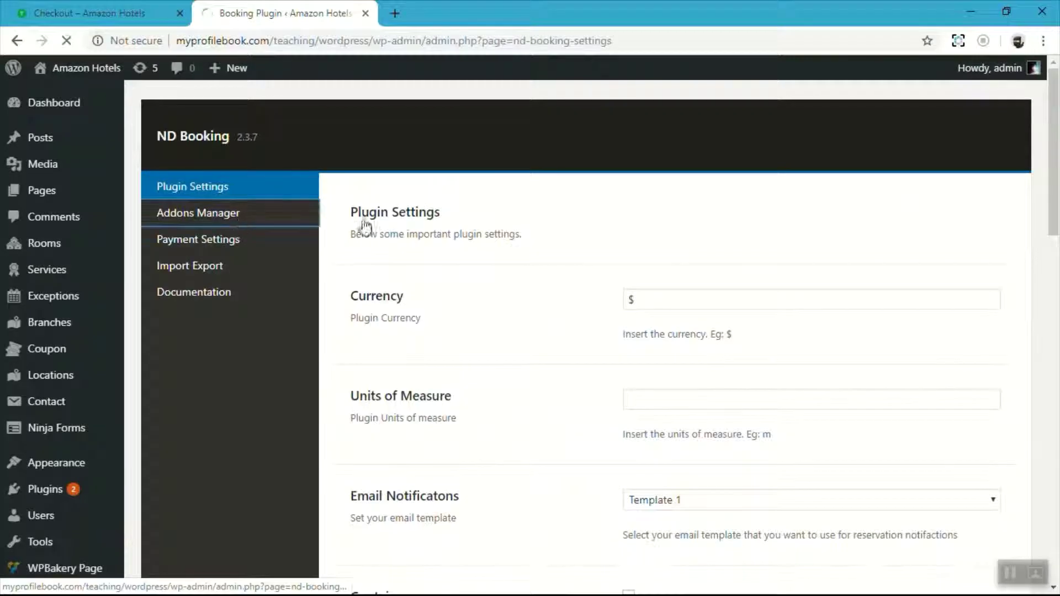
scroll(498, 220, "down", 7)
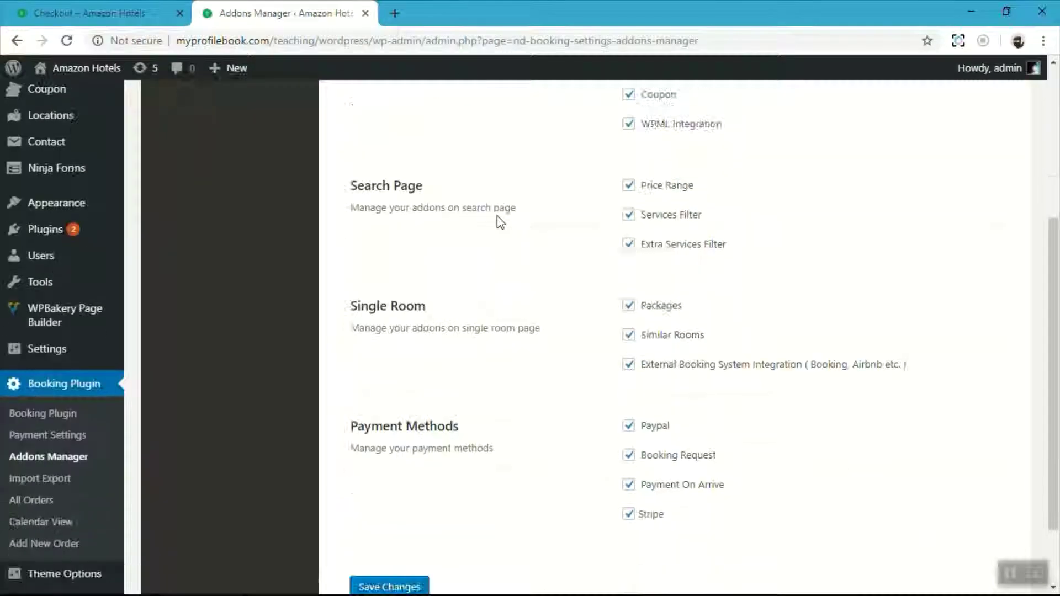
scroll(500, 222, "down", 2)
left_click_drag(762, 403, 648, 403)
left_click(781, 426)
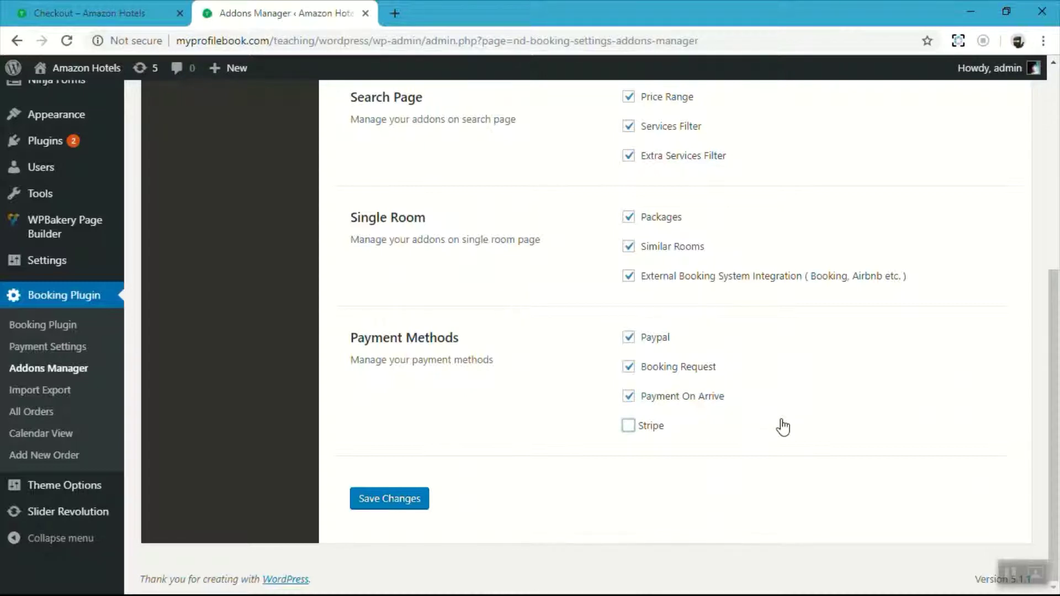
Step: Try switching the Stripe, Paypal and Booking Request payment methods on and off
left_click(646, 428)
left_click(662, 369)
left_click(651, 428)
left_click(645, 339)
left_click(659, 369)
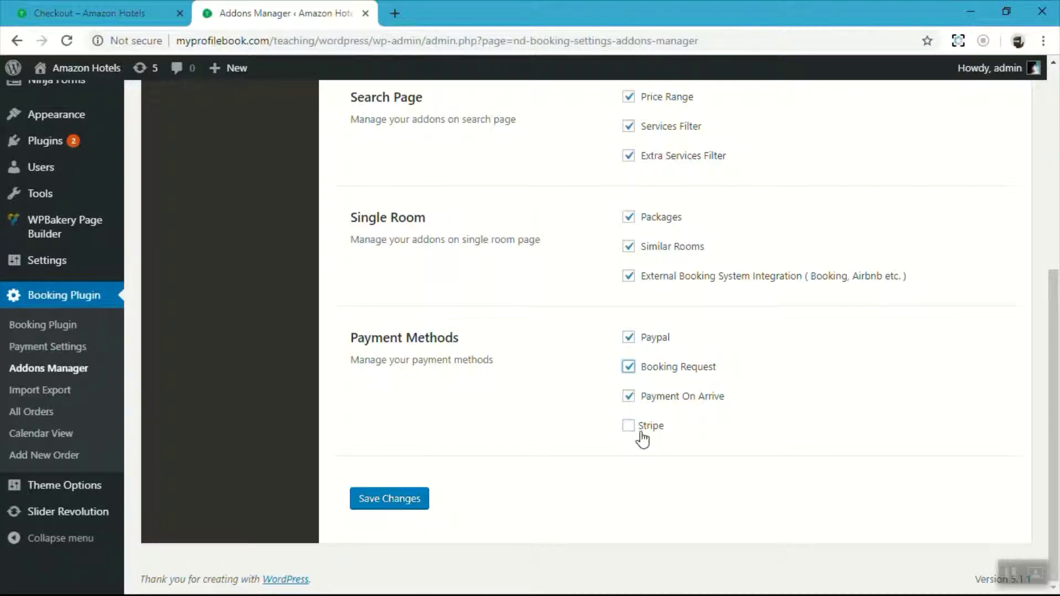